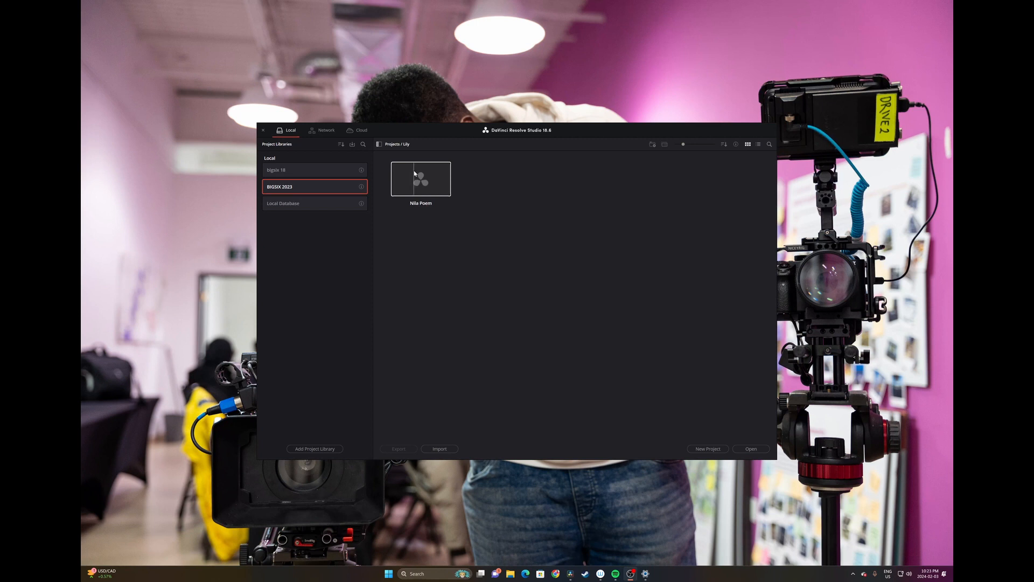
# Step: Open the Nila Poem project and expand the workspace to a full-screen window
pyautogui.click(414, 173)
pyautogui.doubleClick(415, 174)
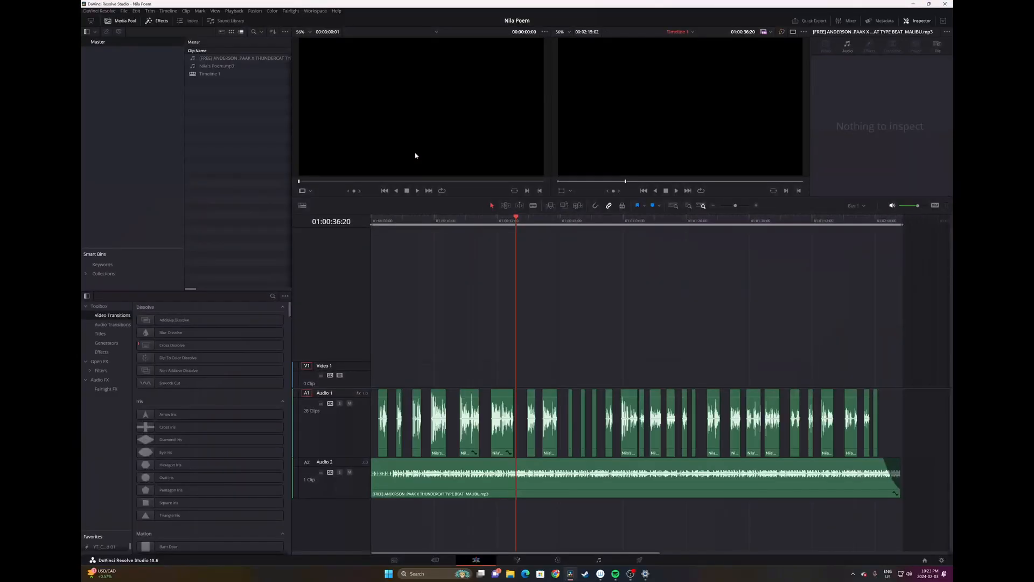
pyautogui.click(316, 11)
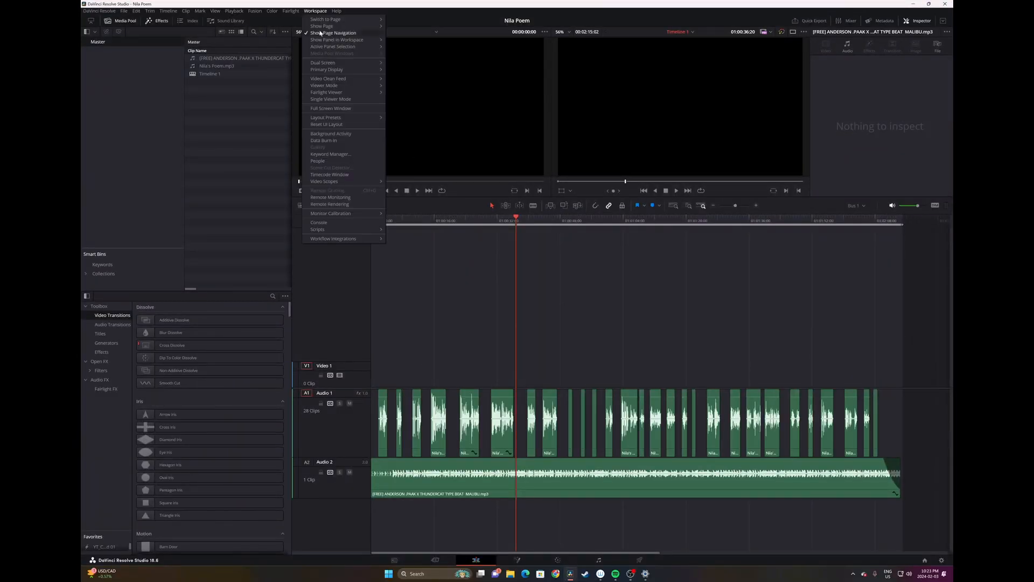
pyautogui.click(320, 108)
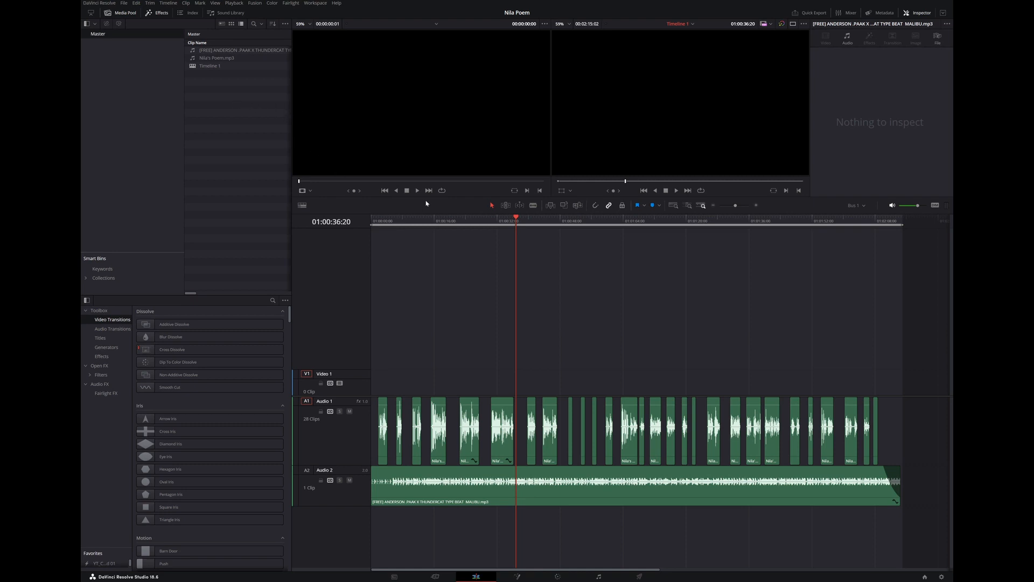
# Step: Load the Nila's Poem.mp3 recording into the source viewer and play it from the beginning
pyautogui.click(216, 59)
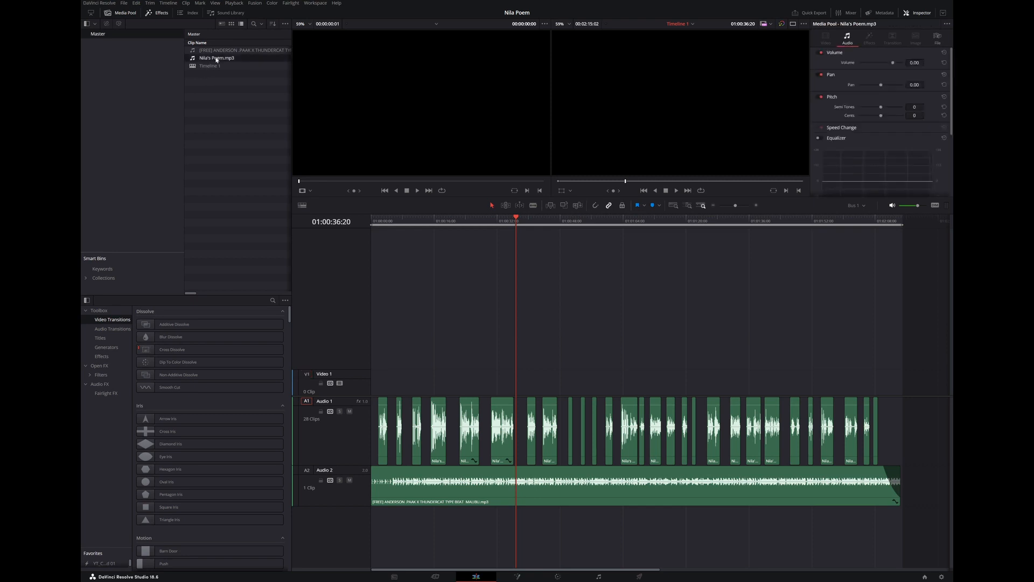
pyautogui.doubleClick(216, 58)
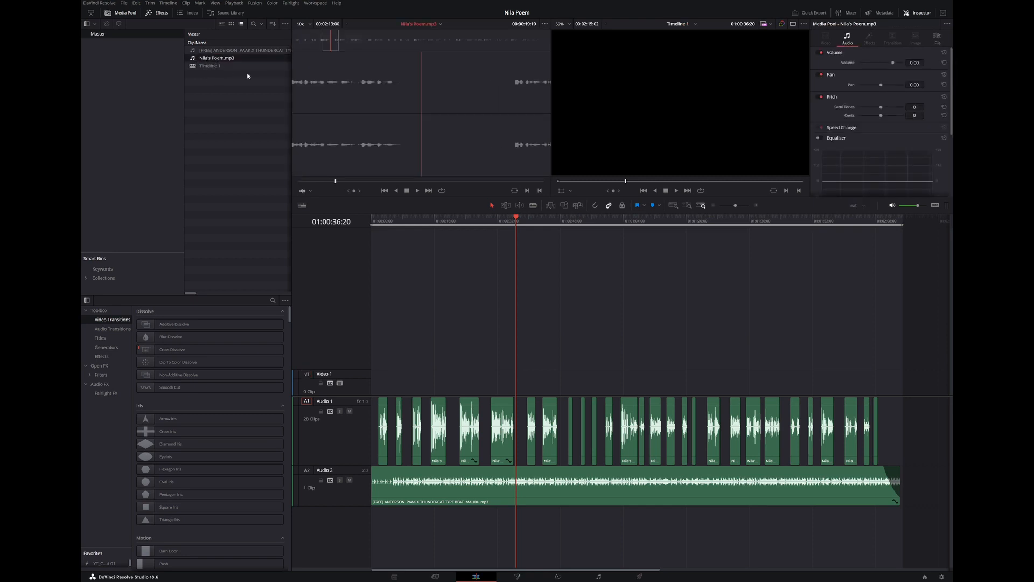
pyautogui.moveTo(334, 181); pyautogui.dragTo(268, 177)
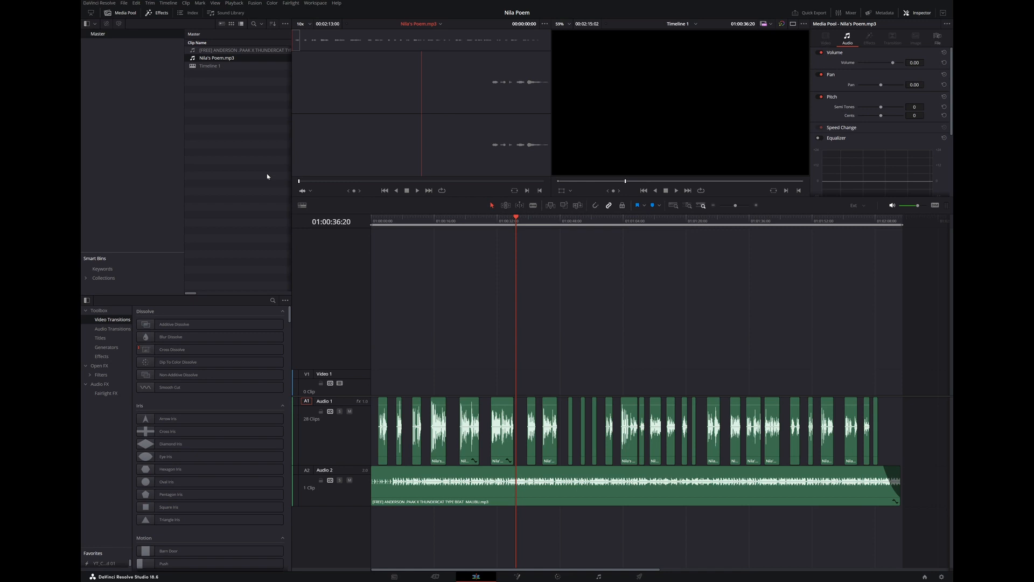
pyautogui.press('space')
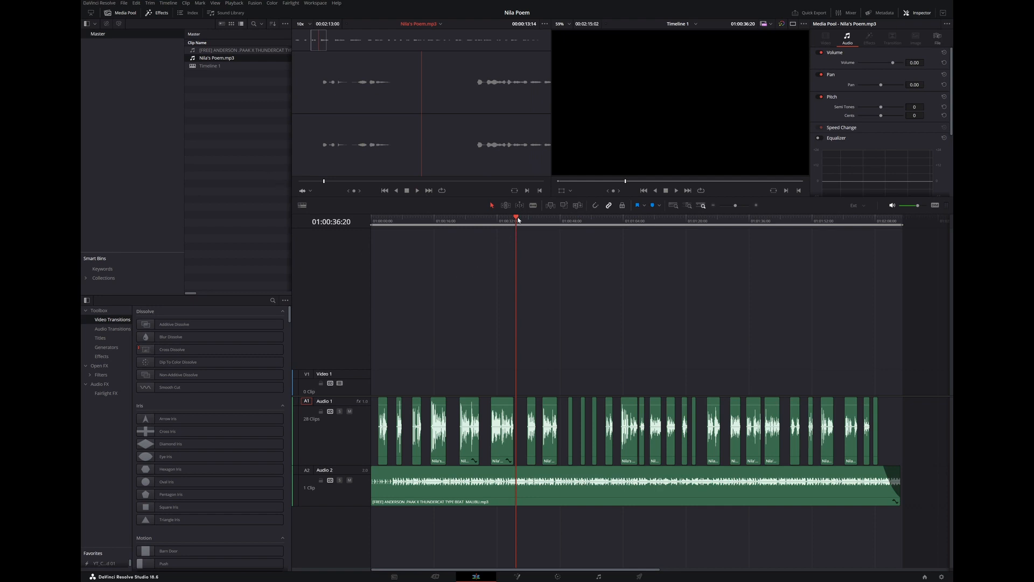
# Step: Listen to the edited mix from the timeline's start, and return both the timeline and the source recording to their beginnings
pyautogui.moveTo(518, 220); pyautogui.dragTo(369, 229)
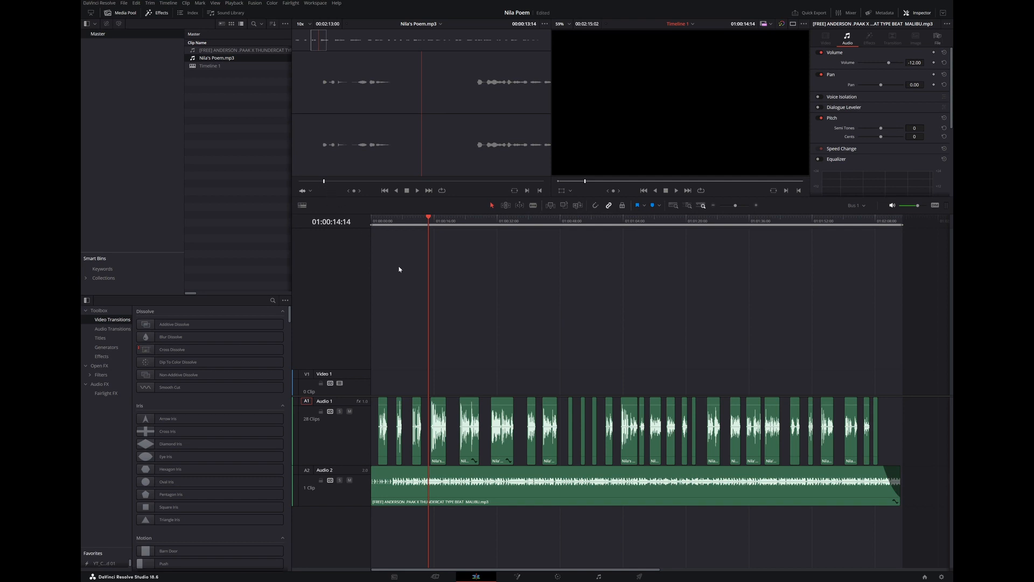
pyautogui.moveTo(430, 222); pyautogui.dragTo(357, 236)
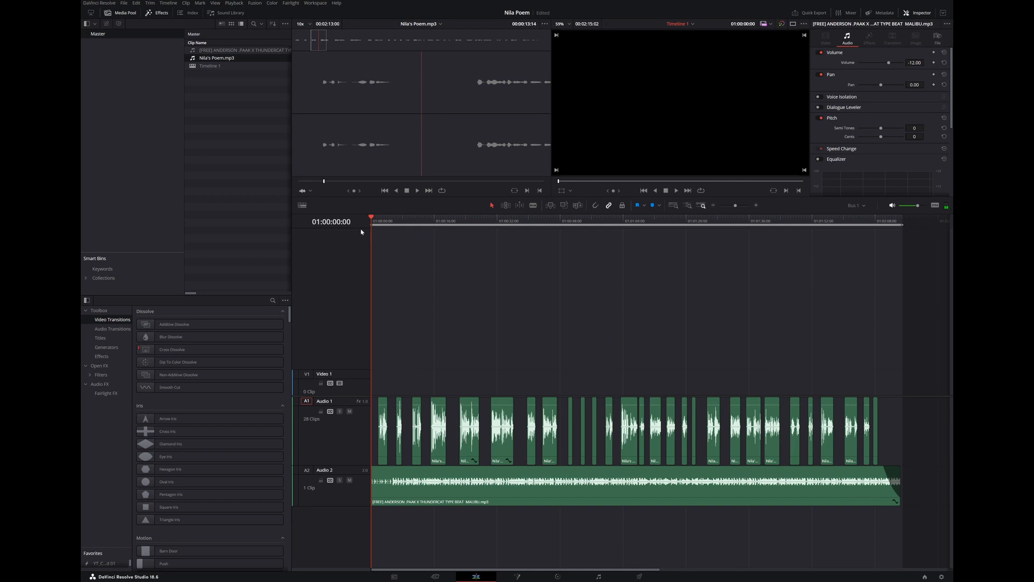
pyautogui.moveTo(322, 182)
pyautogui.mouseDown()
pyautogui.moveTo(250, 189)
pyautogui.moveTo(302, 187)
pyautogui.mouseUp()
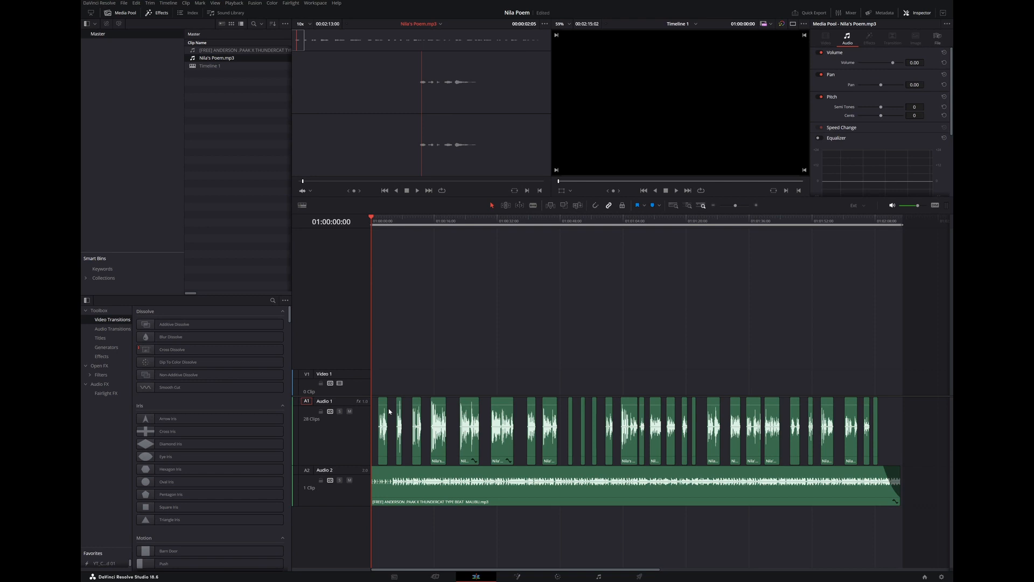
# Step: Solo the Audio 1 voice track and listen to it, comparing it with the raw Nila's Poem.mp3 source recording
pyautogui.moveTo(386, 409)
pyautogui.click(339, 412)
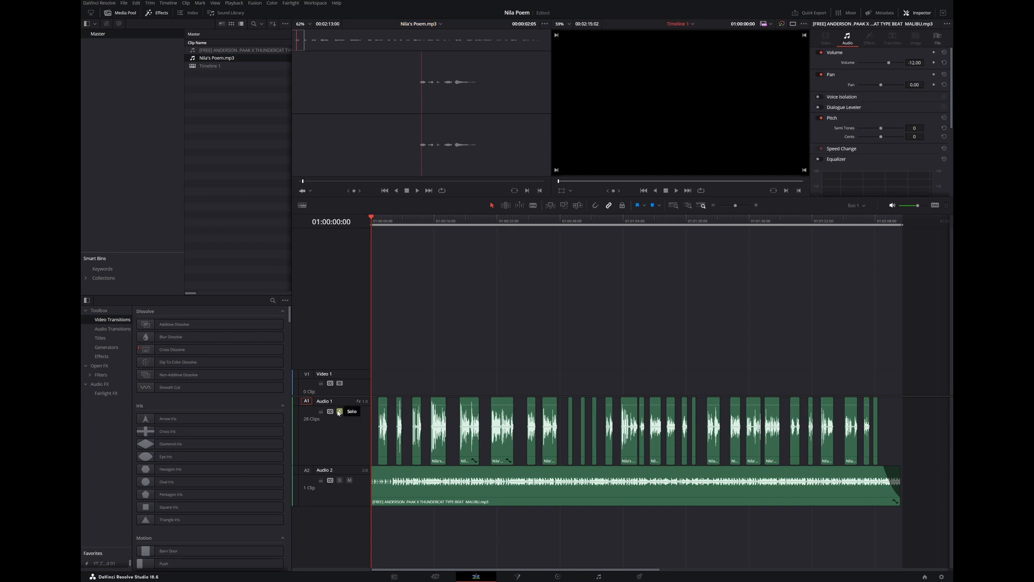
pyautogui.press('space')
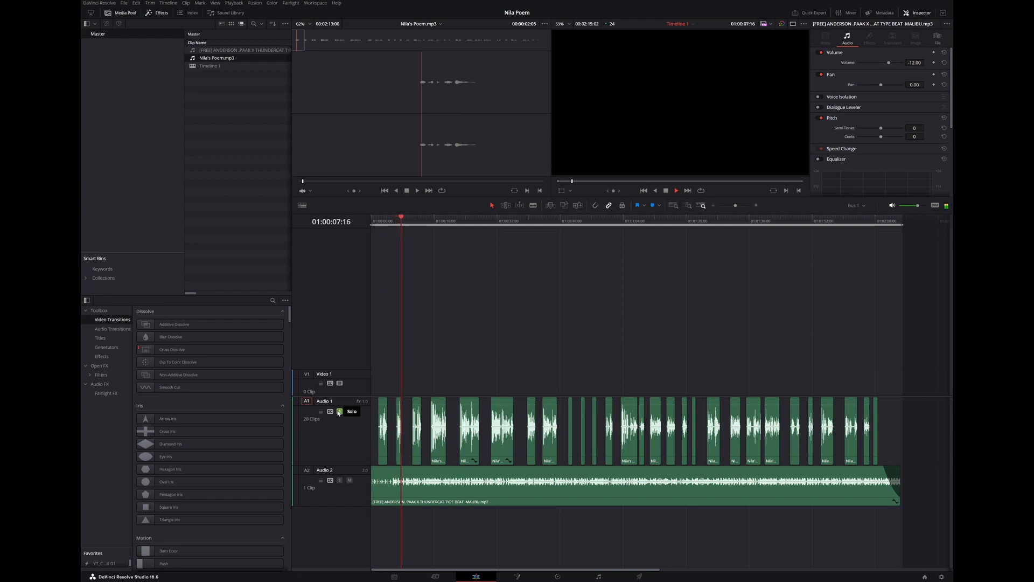
pyautogui.click(339, 412)
pyautogui.press('space')
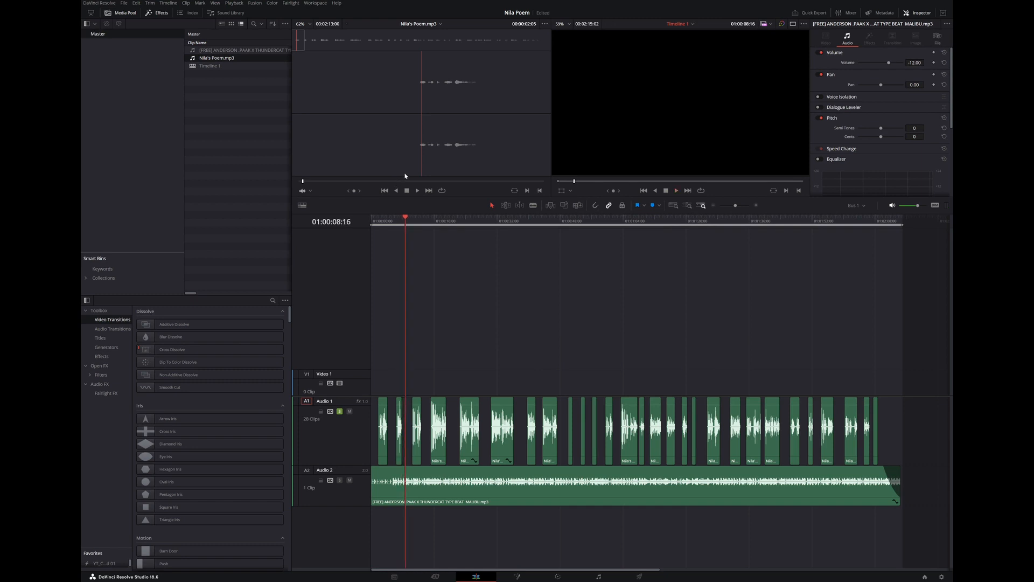
pyautogui.click(417, 191)
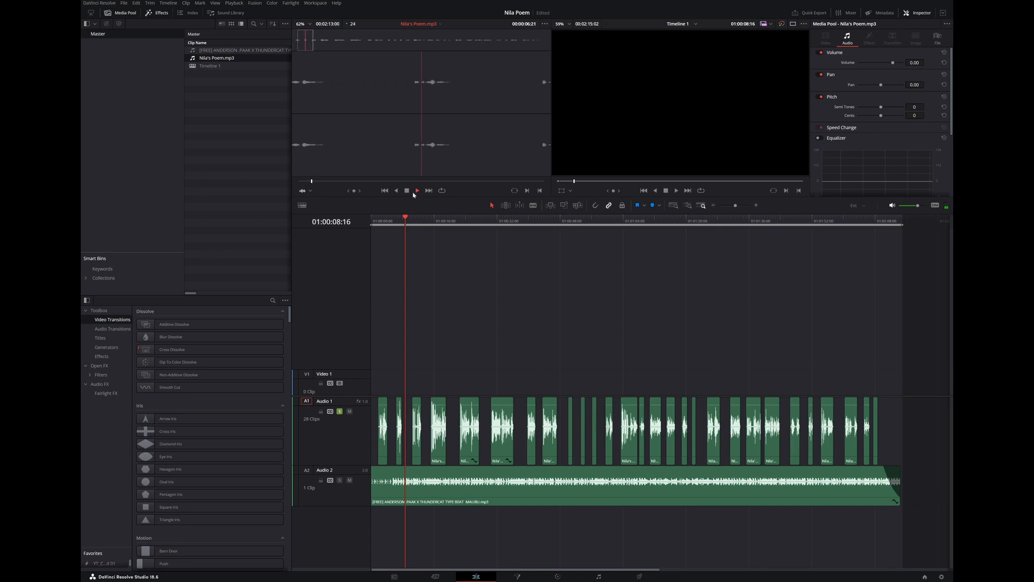
pyautogui.click(407, 192)
# Step: Create an empty timeline named Timeline 2 with one stereo audio track, using the project settings
pyautogui.rightClick(209, 84)
pyautogui.moveTo(230, 90)
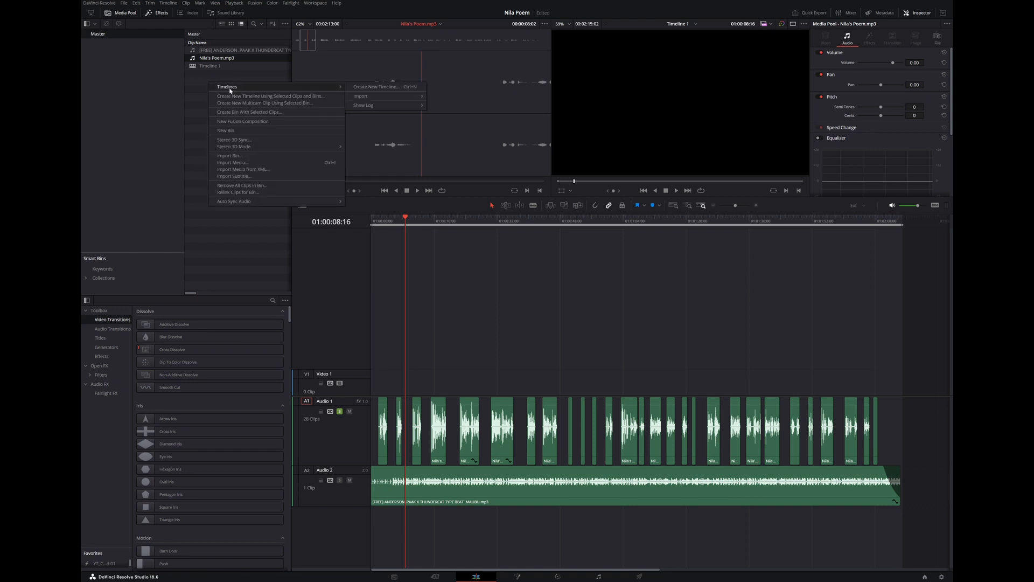
pyautogui.click(205, 83)
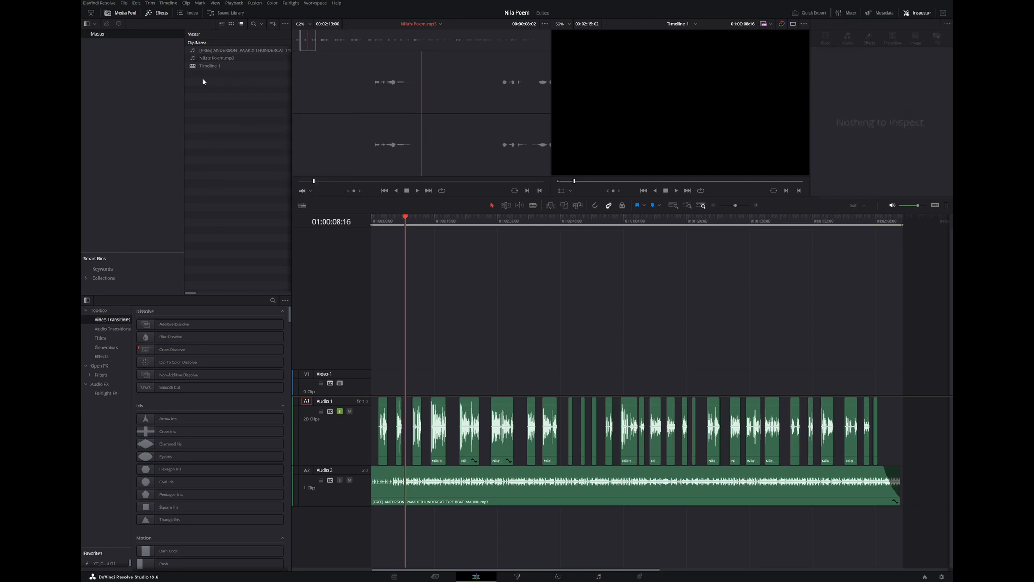
pyautogui.rightClick(208, 92)
pyautogui.moveTo(221, 97)
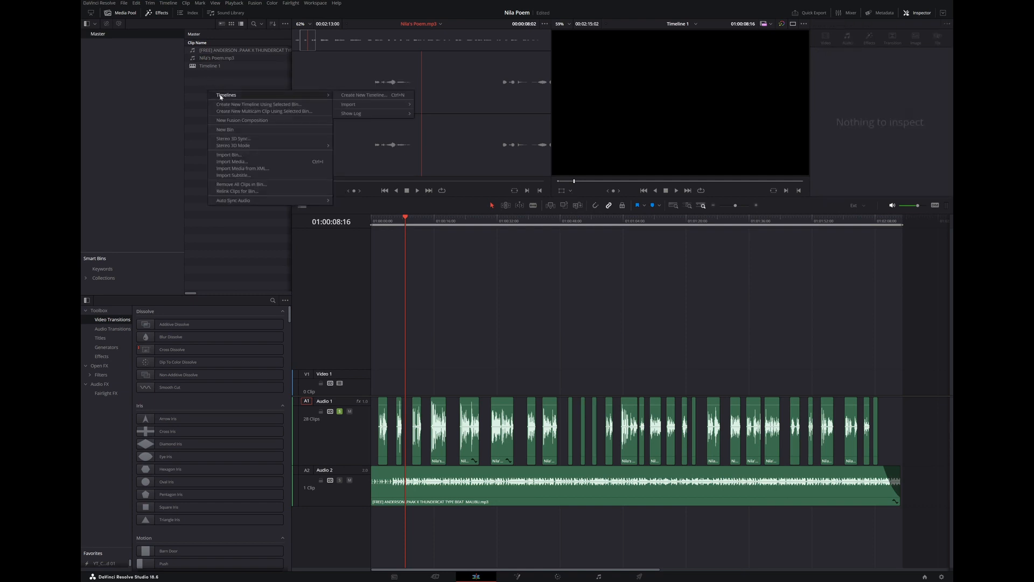
pyautogui.click(351, 95)
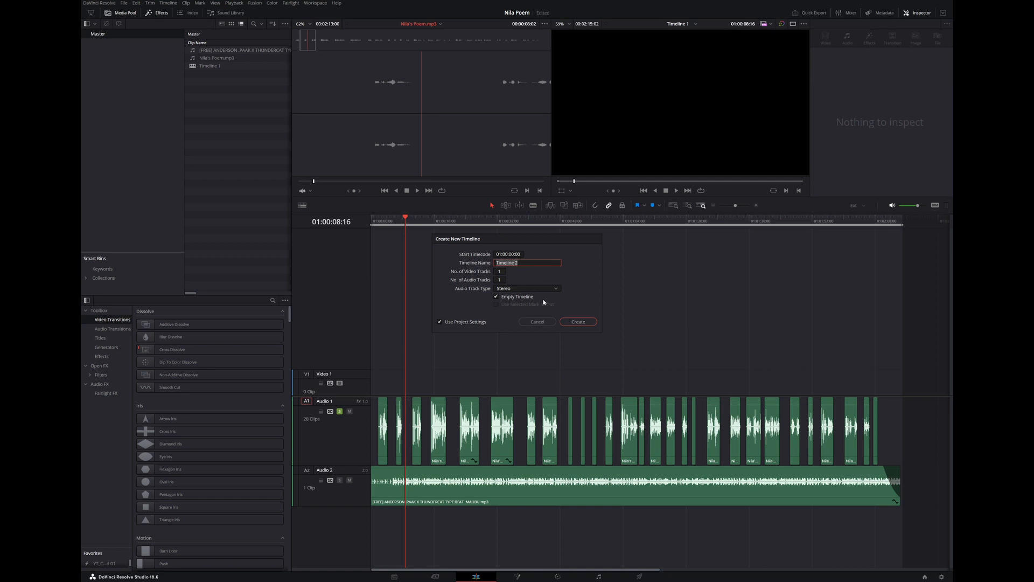
pyautogui.click(588, 322)
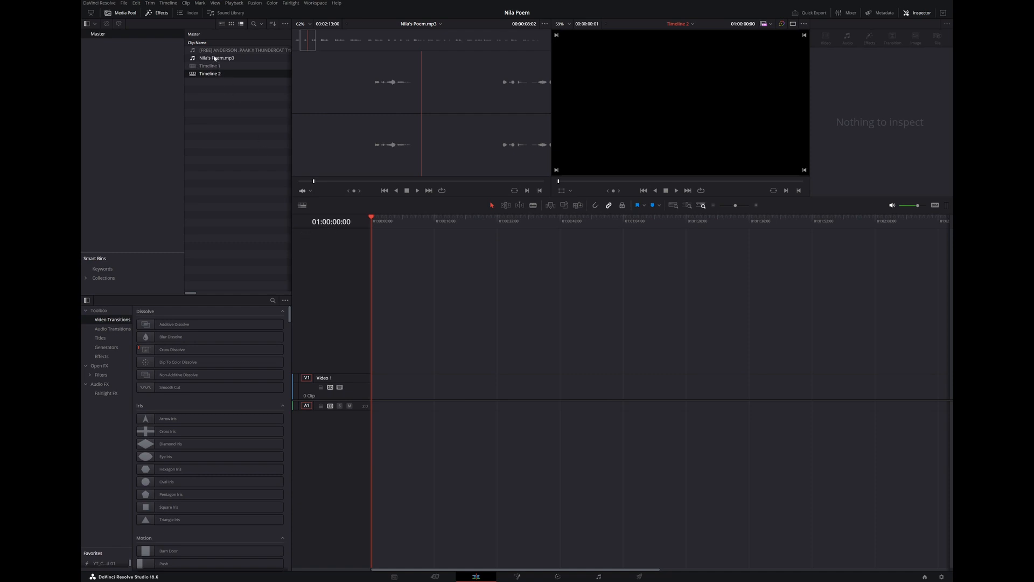
# Step: Place Nila's Poem.mp3 at the start of Audio 1 and make the track tall enough to show its waveform
pyautogui.moveTo(213, 59); pyautogui.dragTo(373, 403)
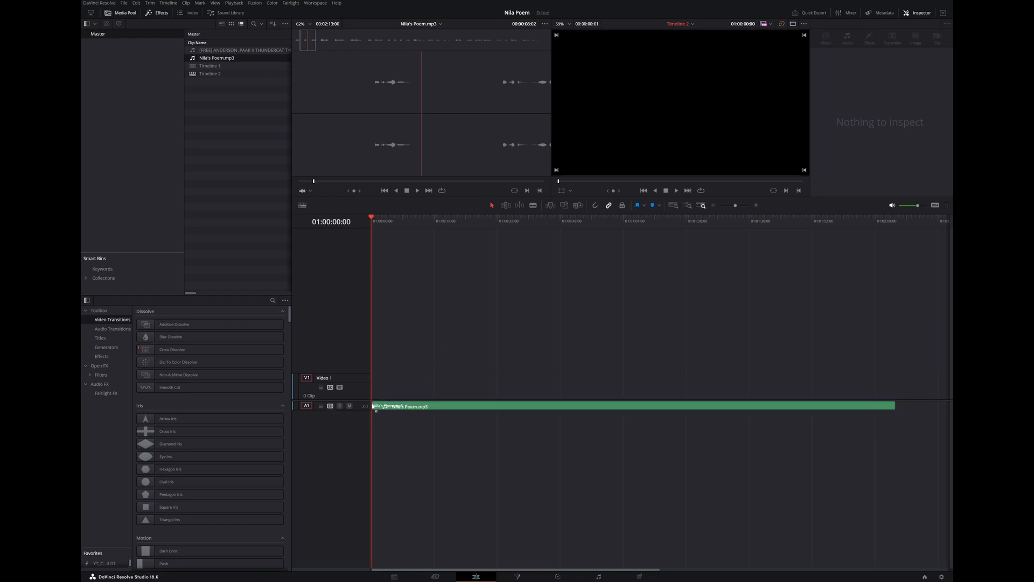
pyautogui.rightClick(362, 407)
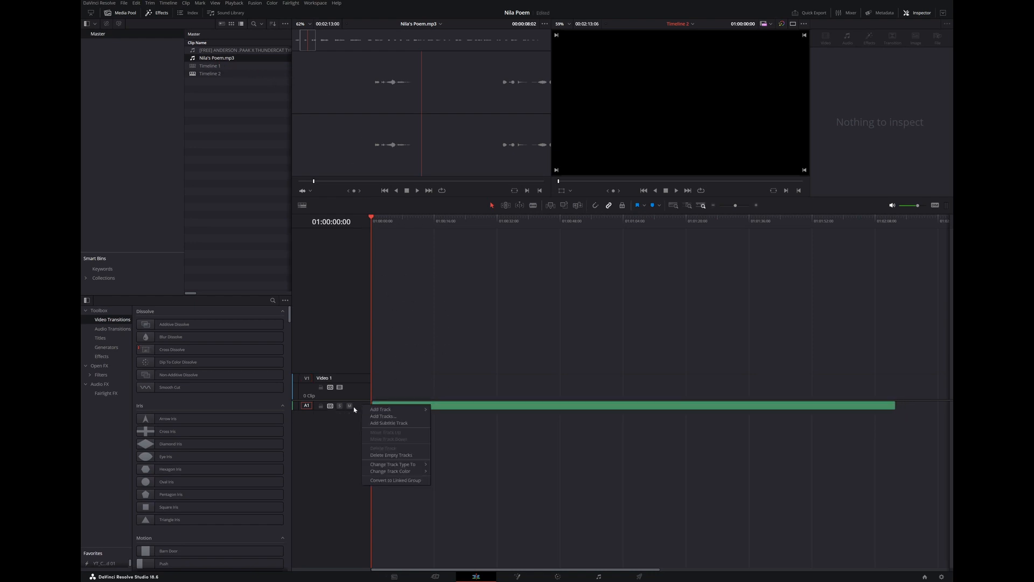
pyautogui.click(354, 413)
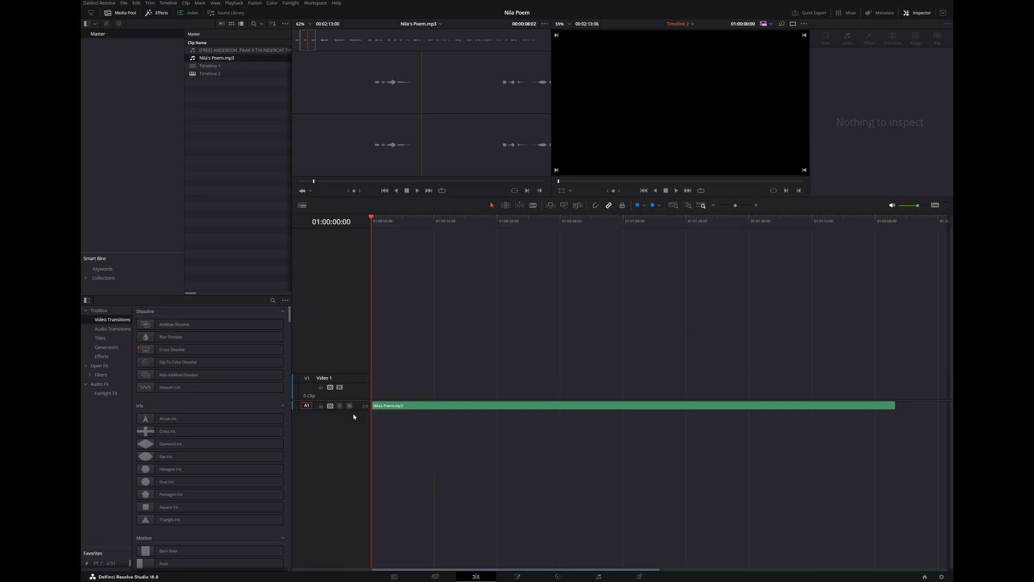
pyautogui.moveTo(354, 411); pyautogui.dragTo(349, 448)
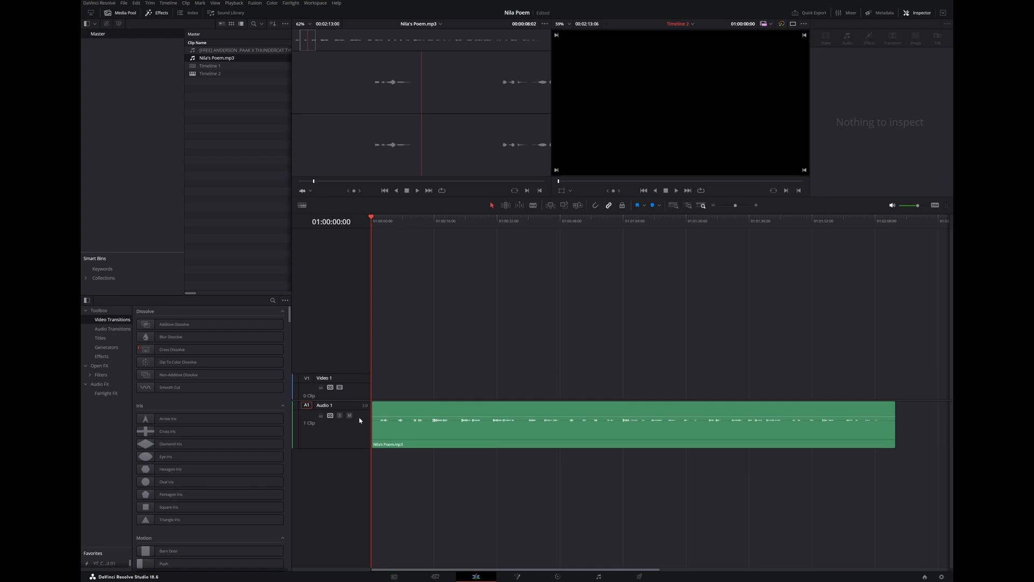
# Step: Change the Audio 1 track type to Mono
pyautogui.rightClick(360, 420)
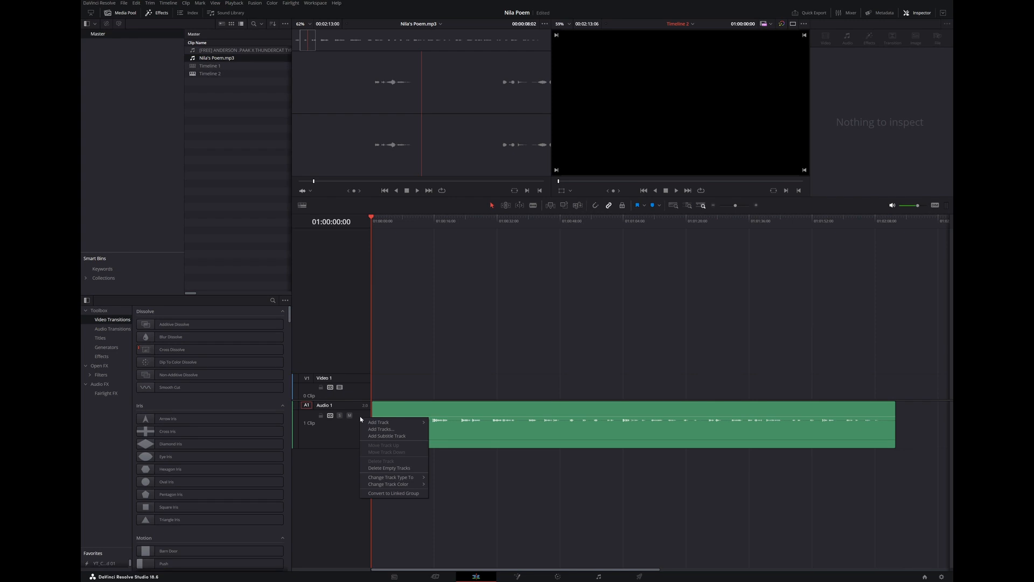
pyautogui.rightClick(361, 419)
pyautogui.rightClick(362, 416)
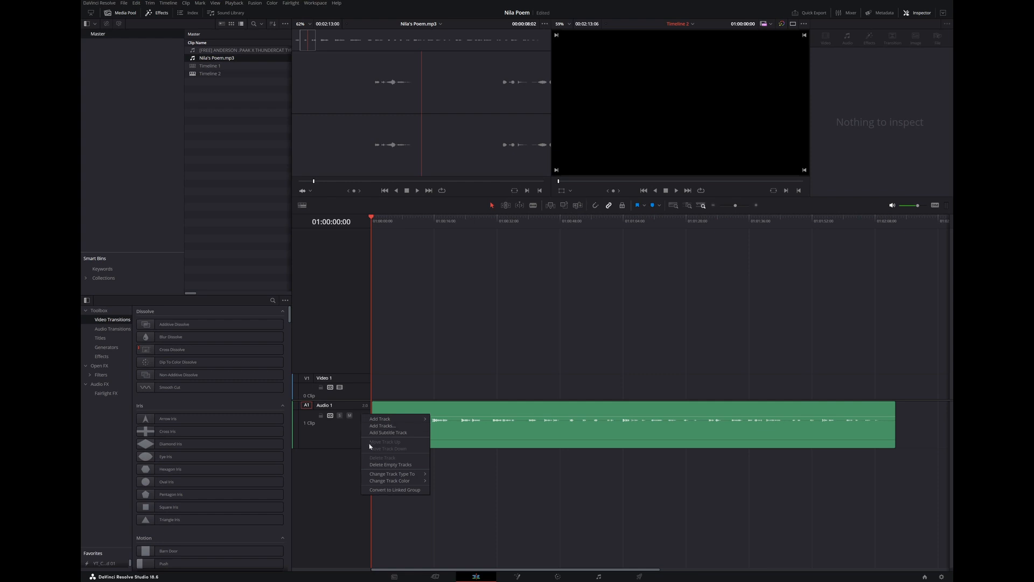
pyautogui.moveTo(377, 475)
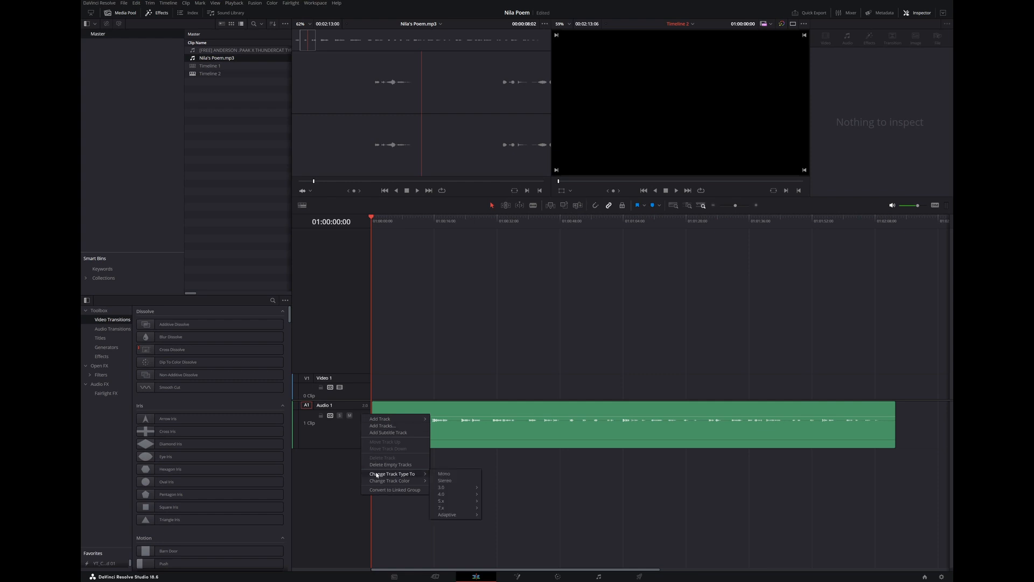
pyautogui.click(444, 473)
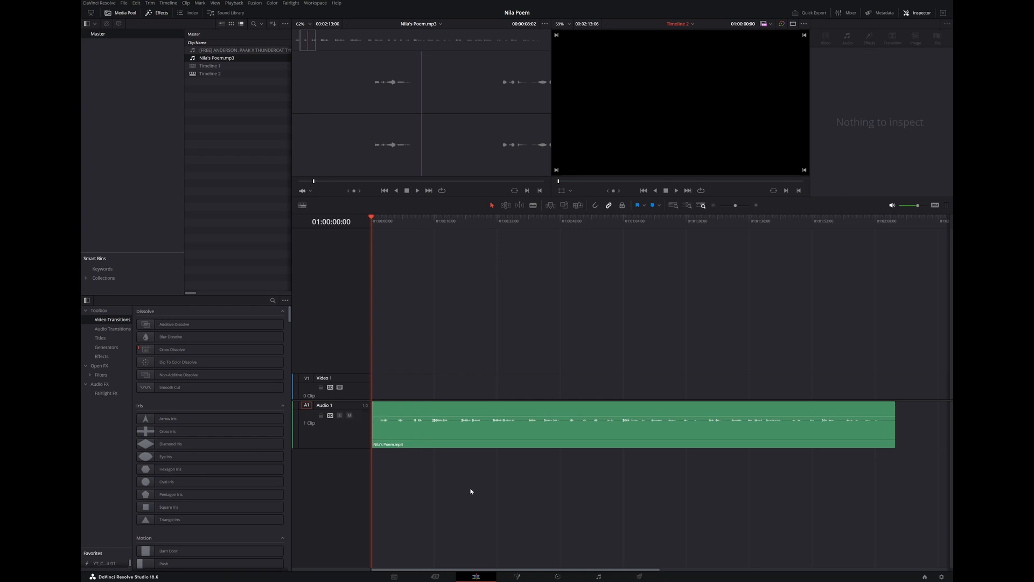
# Step: Switch to the Fairlight page and increase the height of the Audio 1 track
pyautogui.click(600, 577)
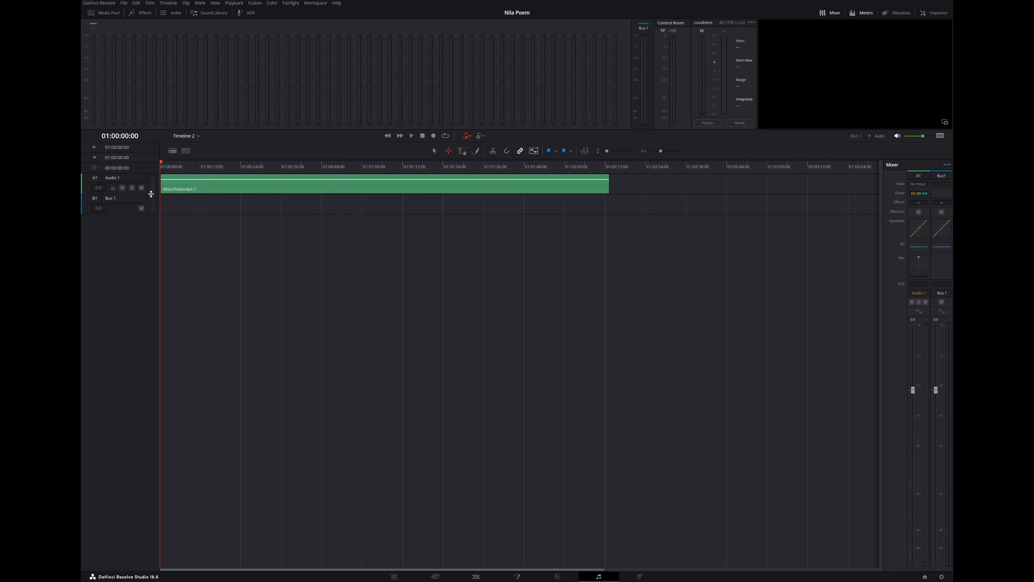
pyautogui.moveTo(152, 193); pyautogui.dragTo(151, 259)
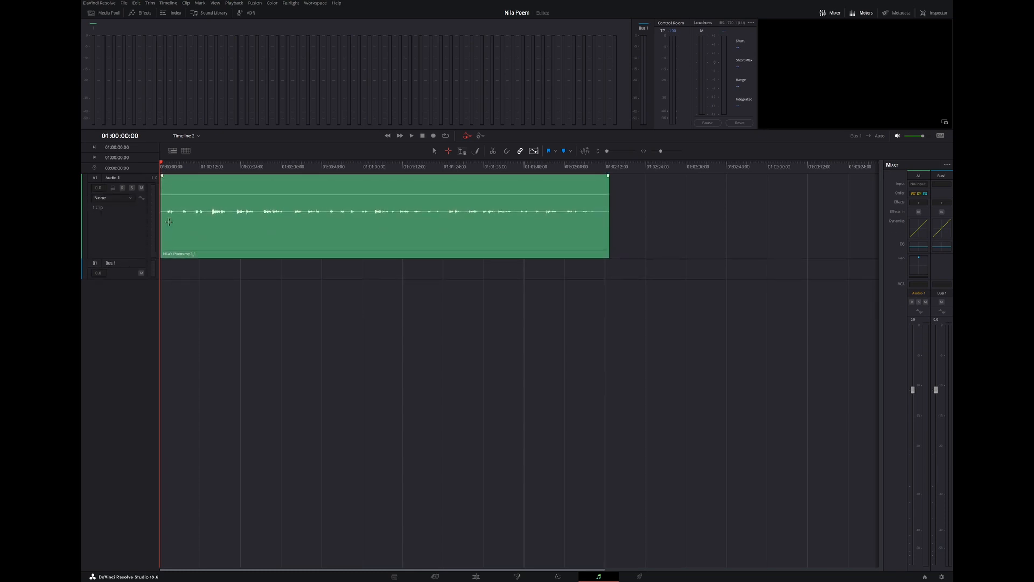
# Step: Try out the different track display options for the audio waveforms in the timeline view settings
pyautogui.click(172, 151)
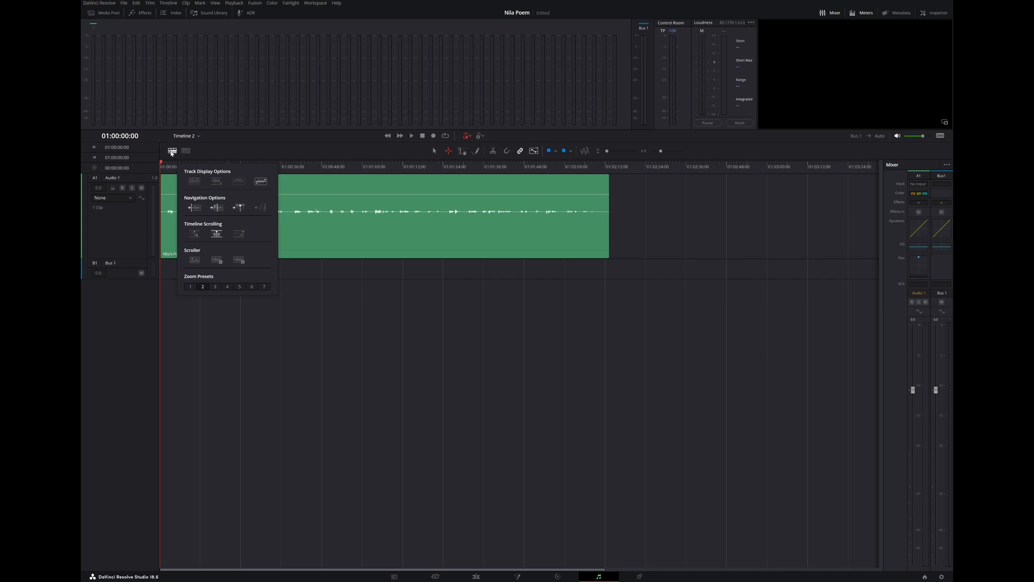
pyautogui.click(235, 181)
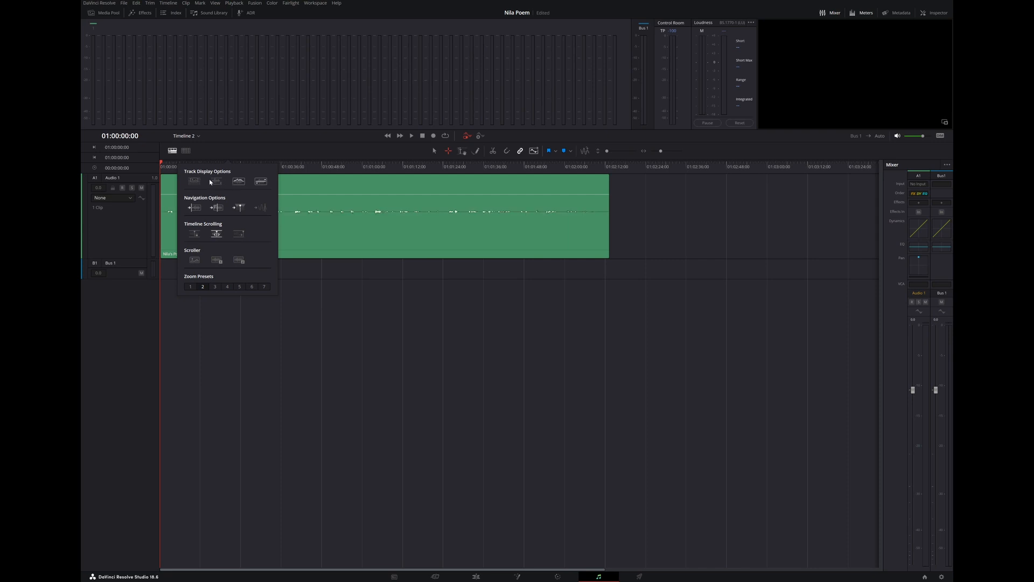
pyautogui.click(211, 182)
pyautogui.click(194, 181)
pyautogui.click(216, 181)
pyautogui.click(216, 182)
pyautogui.click(223, 183)
pyautogui.click(223, 183)
pyautogui.click(239, 184)
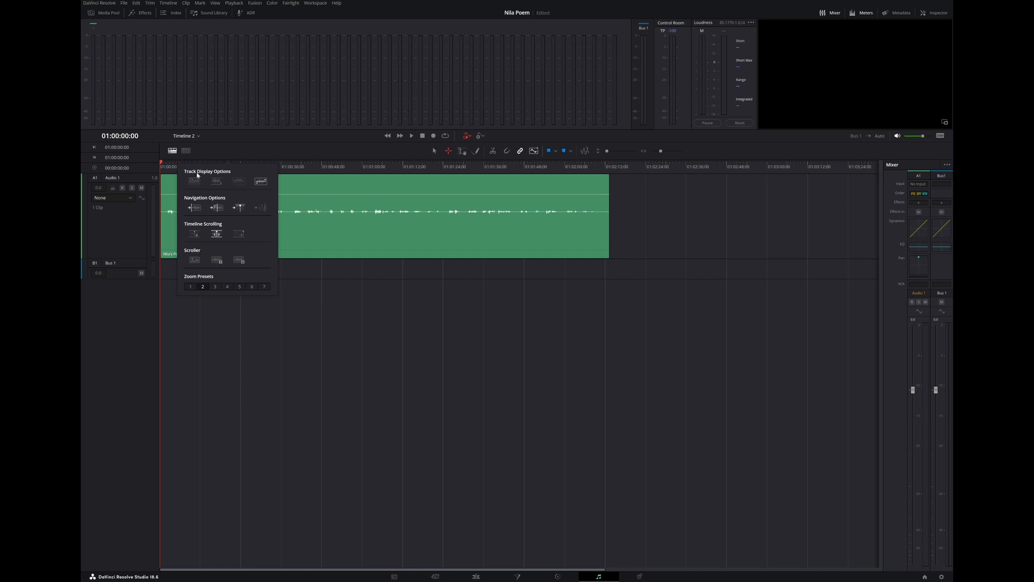
pyautogui.click(174, 156)
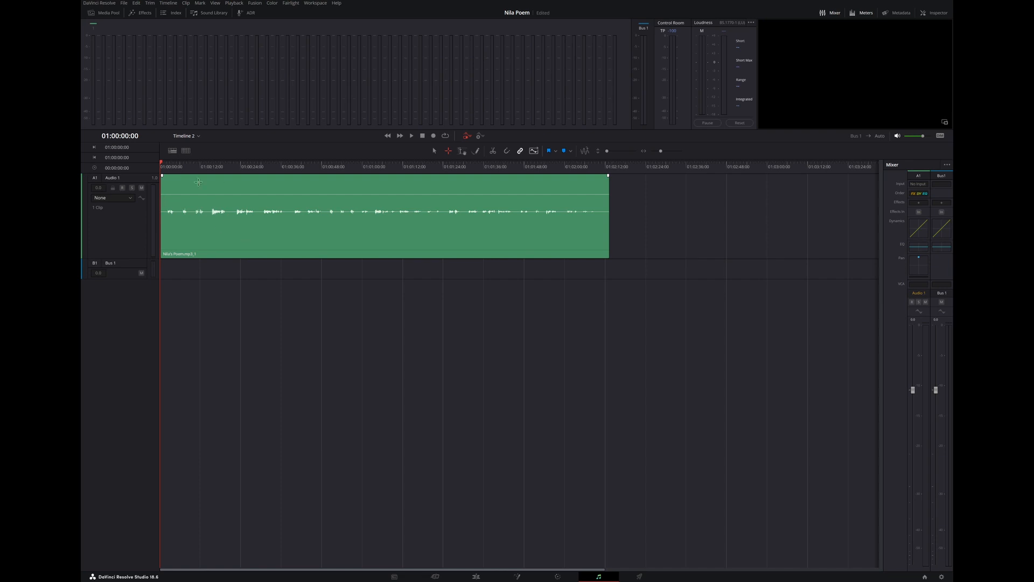
# Step: Normalize the Nila's Poem clip in True Peak mode with a target level of -2.0 dBTP and save the project
pyautogui.rightClick(282, 231)
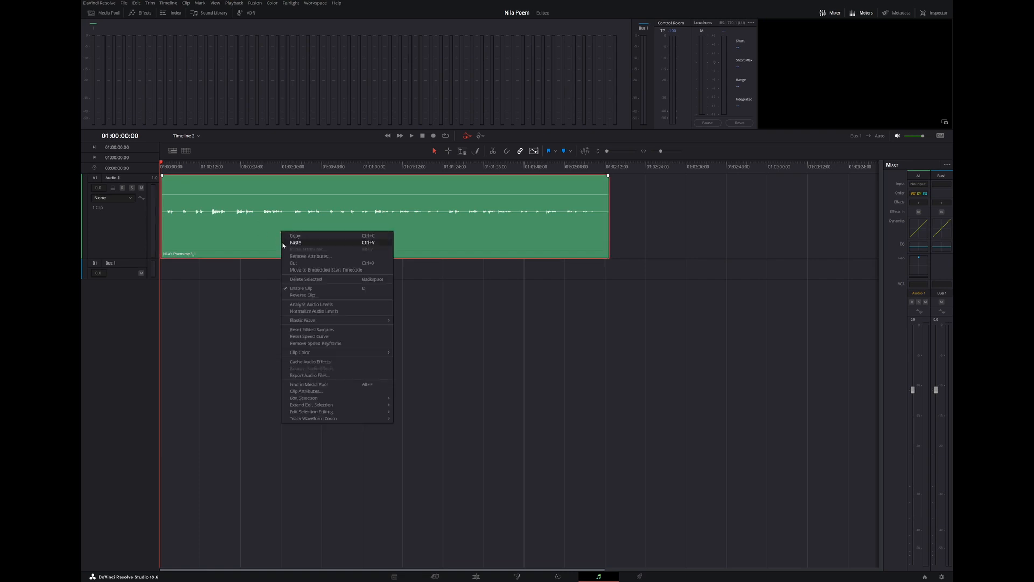
pyautogui.click(317, 311)
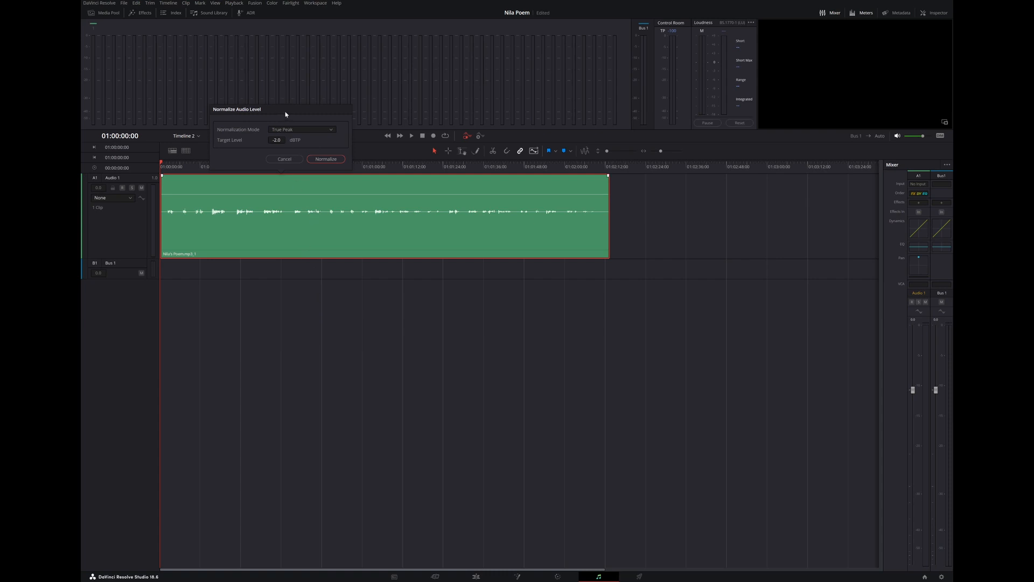
pyautogui.click(296, 130)
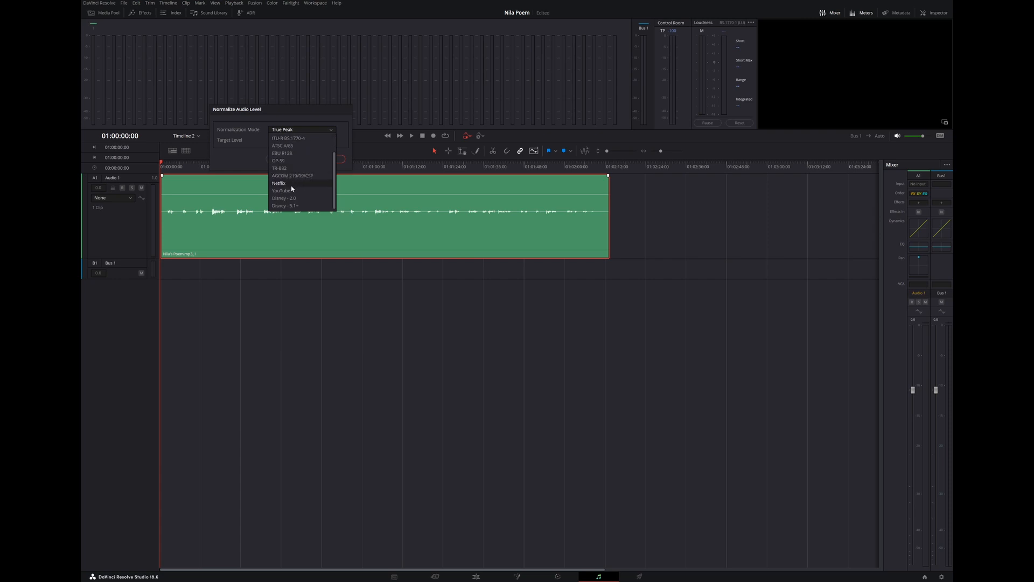
pyautogui.scroll(3, 293, 180)
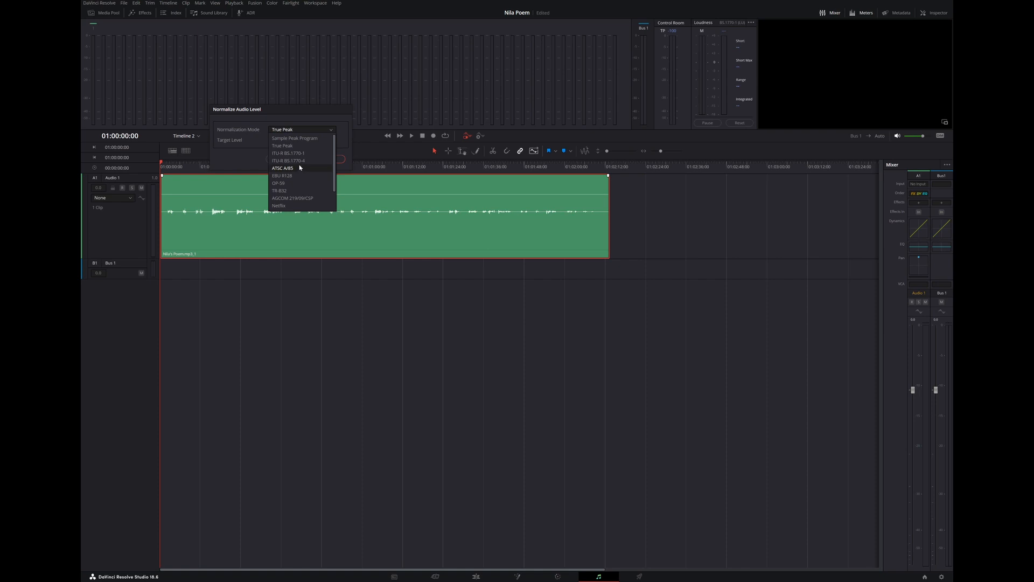
pyautogui.click(302, 146)
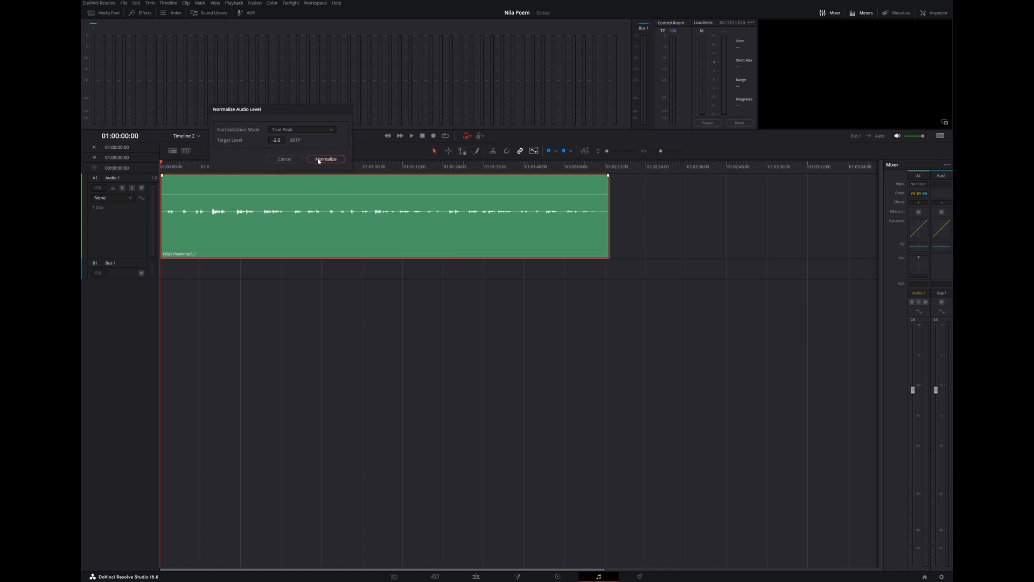
pyautogui.click(318, 160)
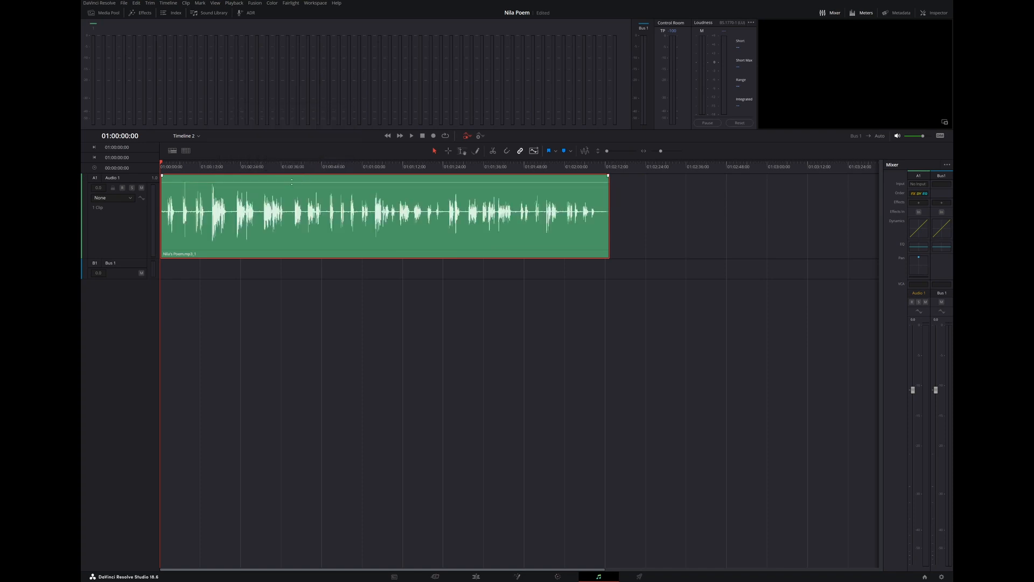
pyautogui.hotkey('ctrl', 's')
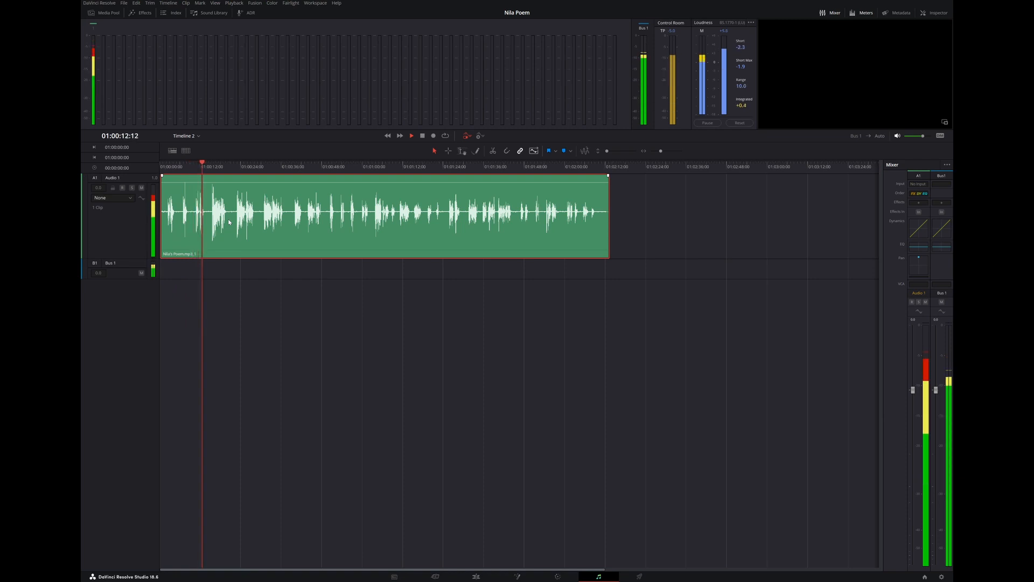
pyautogui.press('space')
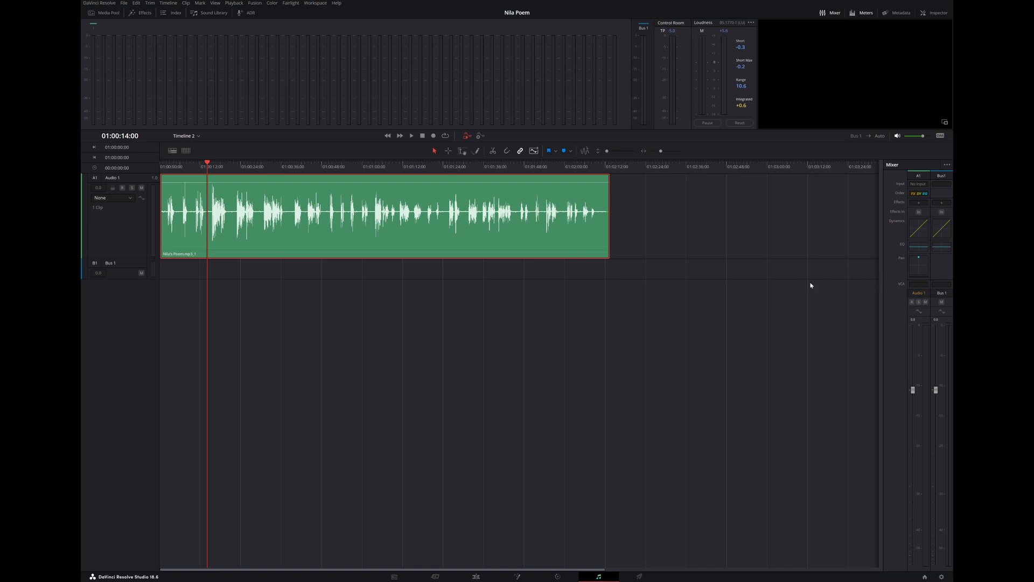
# Step: Add a Noise Reduction effect to Audio 1 with the De-Rumble and Hiss preset and Auto Speech Mode
pyautogui.click(918, 203)
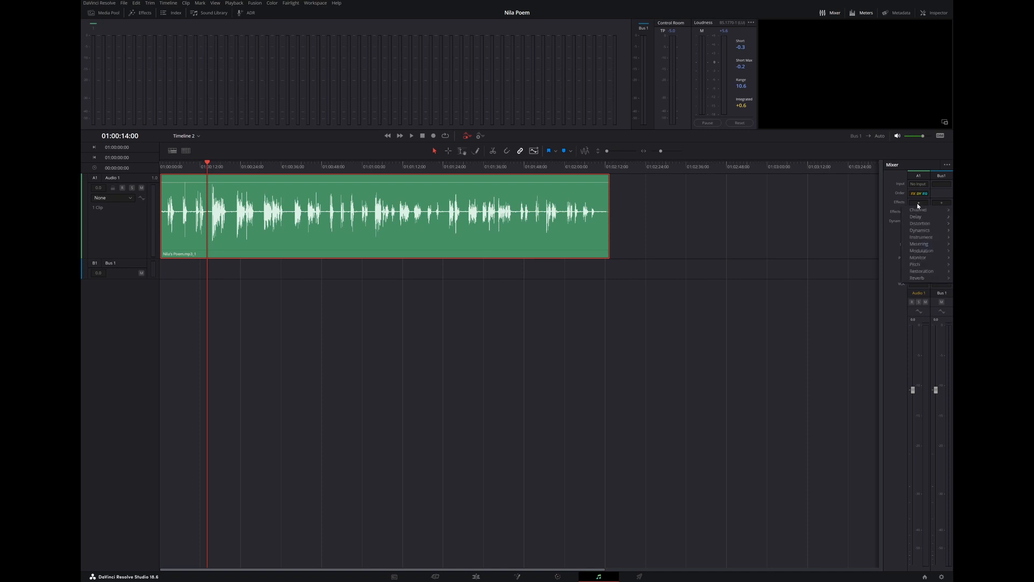
pyautogui.moveTo(922, 270)
pyautogui.click(882, 285)
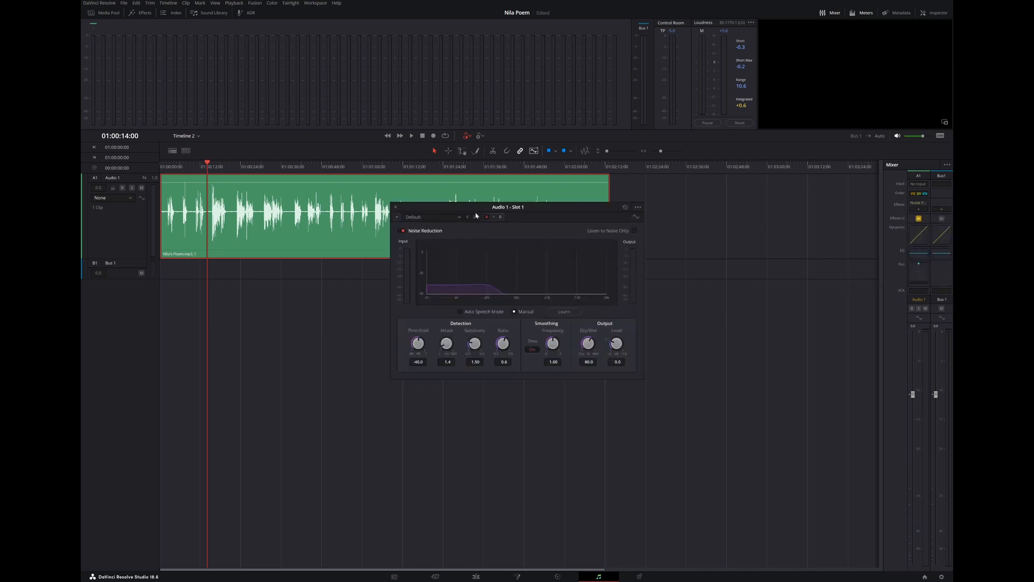
pyautogui.moveTo(919, 207)
pyautogui.click(445, 217)
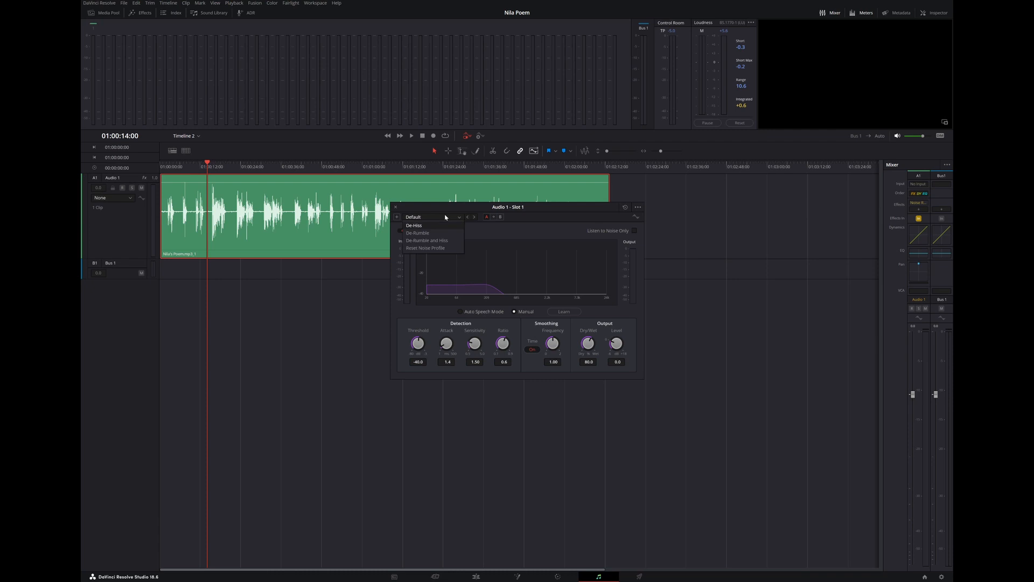
pyautogui.click(440, 246)
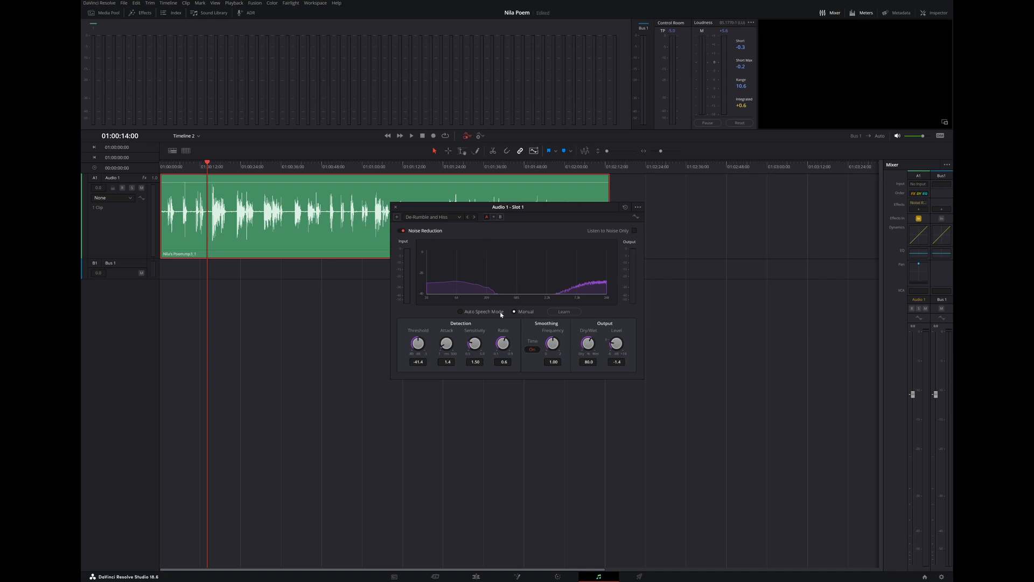
pyautogui.click(481, 314)
# Step: Play the opening of the poem repeatedly from the timeline start to judge the noise reduction
pyautogui.press('Home')
pyautogui.press('space')
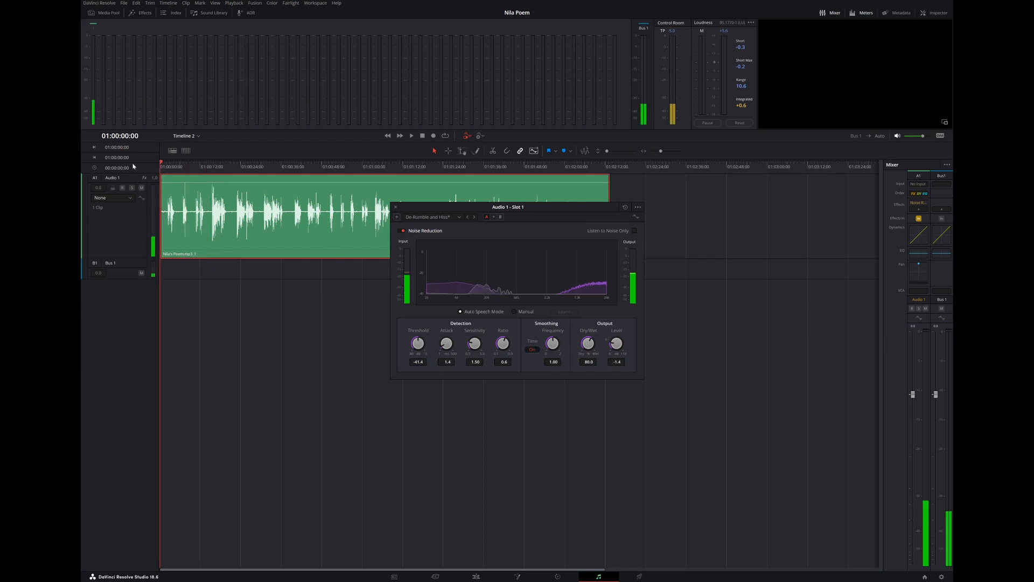
pyautogui.press('space')
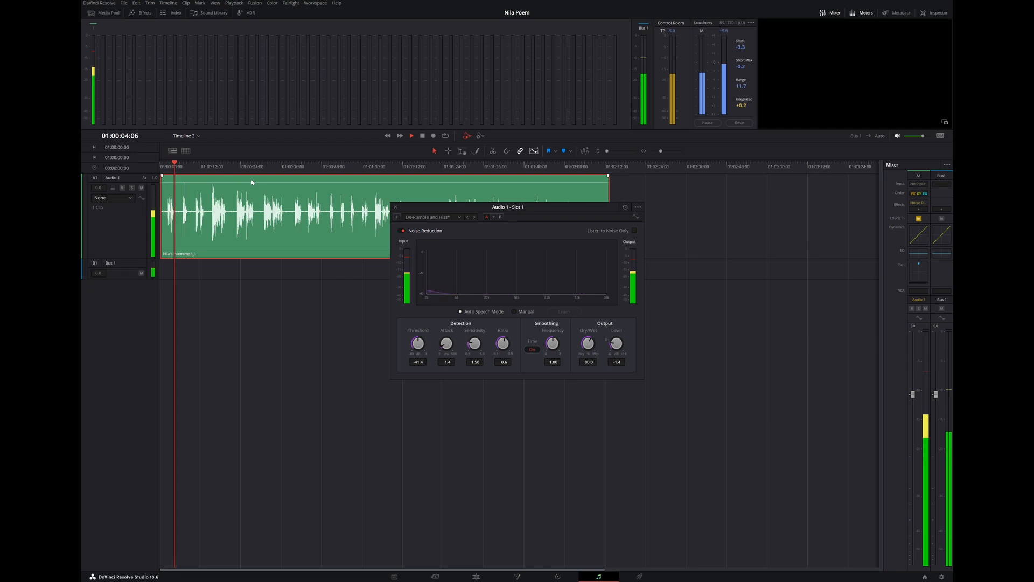
pyautogui.press('space')
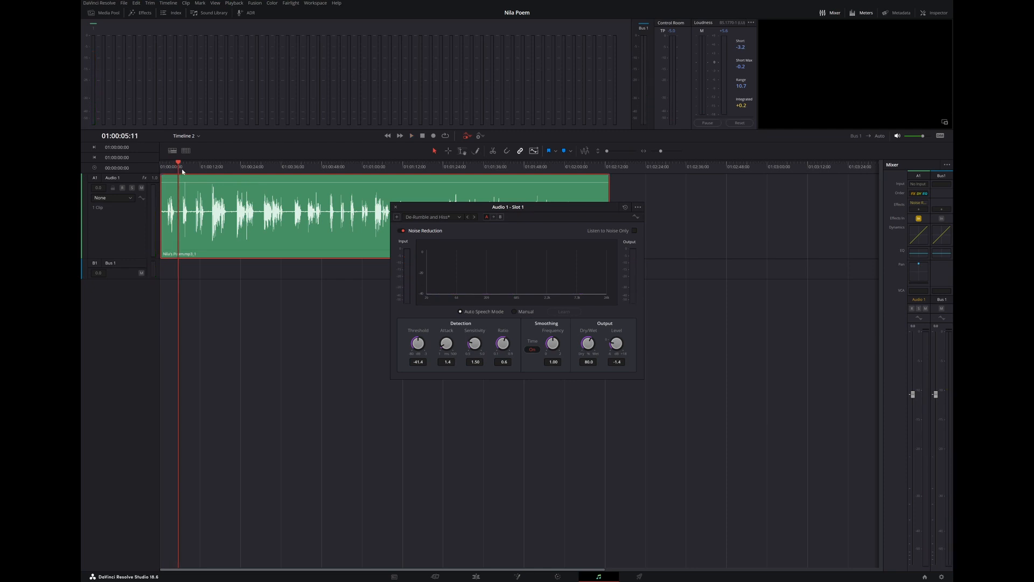
pyautogui.moveTo(179, 167); pyautogui.dragTo(145, 177)
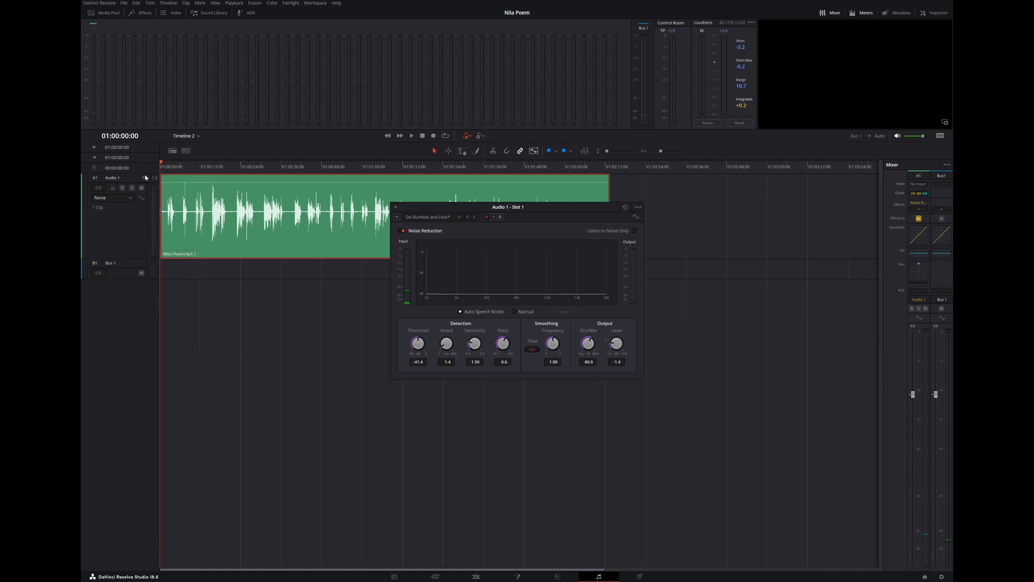
pyautogui.press('space')
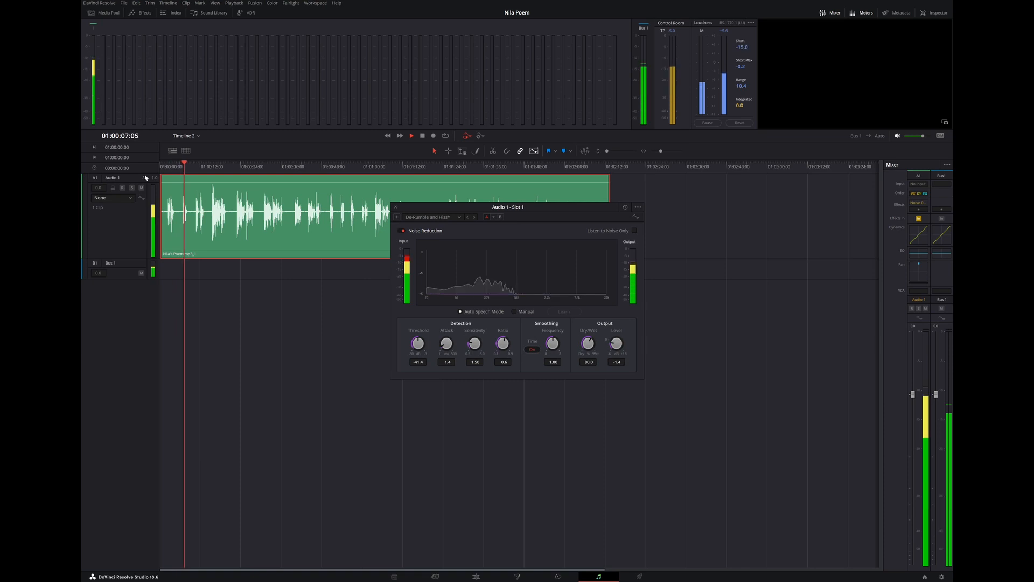
pyautogui.press('space')
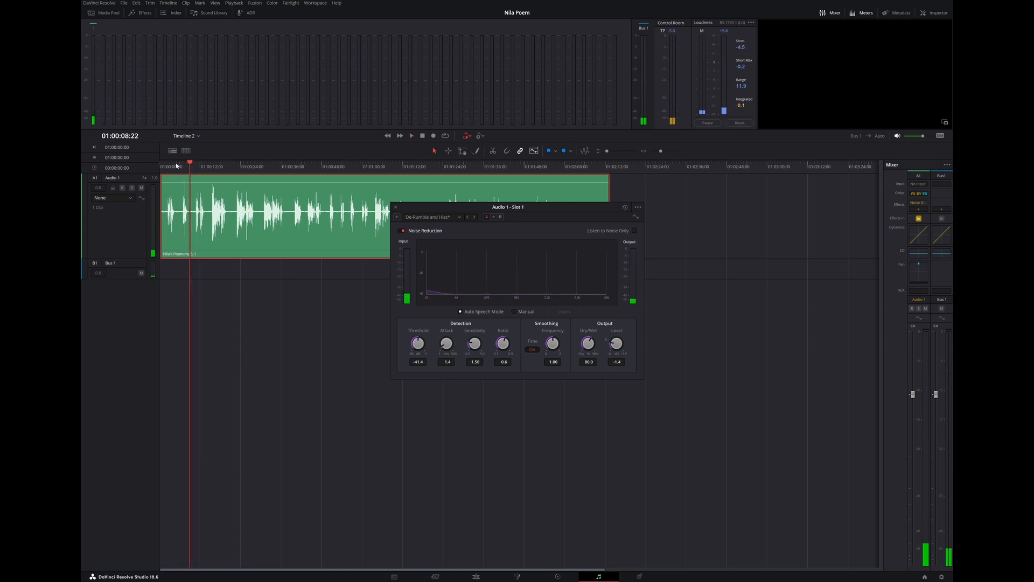
# Step: Lower the Noise Reduction Dry/Wet mix to about 53.2 and listen to the clip from the start
pyautogui.press('Home')
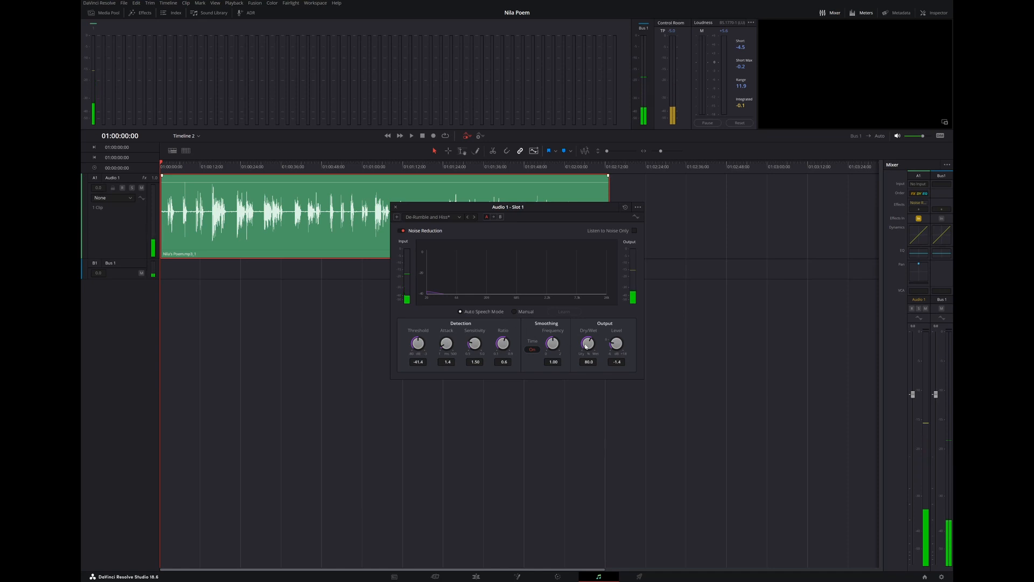
pyautogui.moveTo(587, 345); pyautogui.dragTo(540, 367)
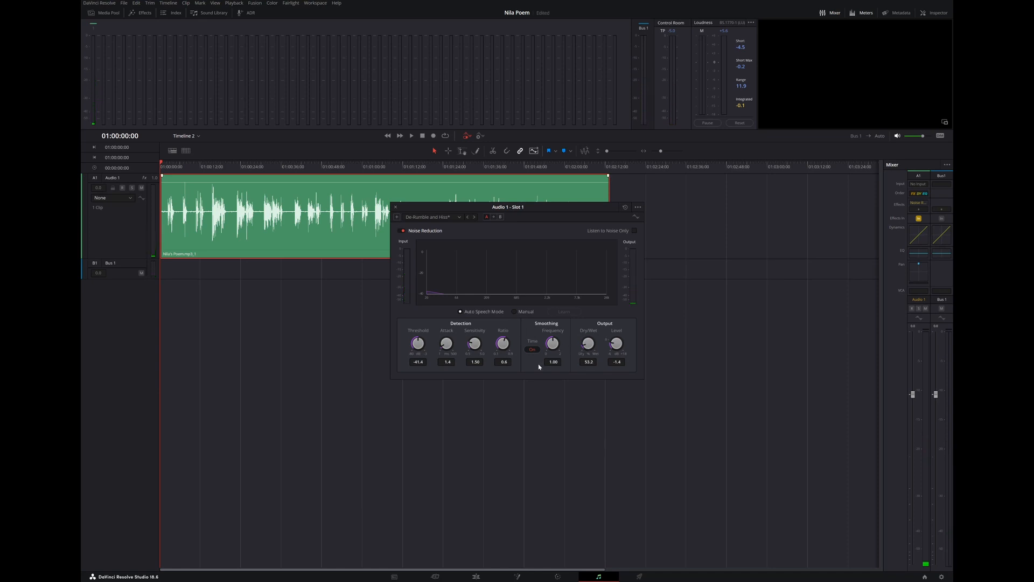
pyautogui.press('space')
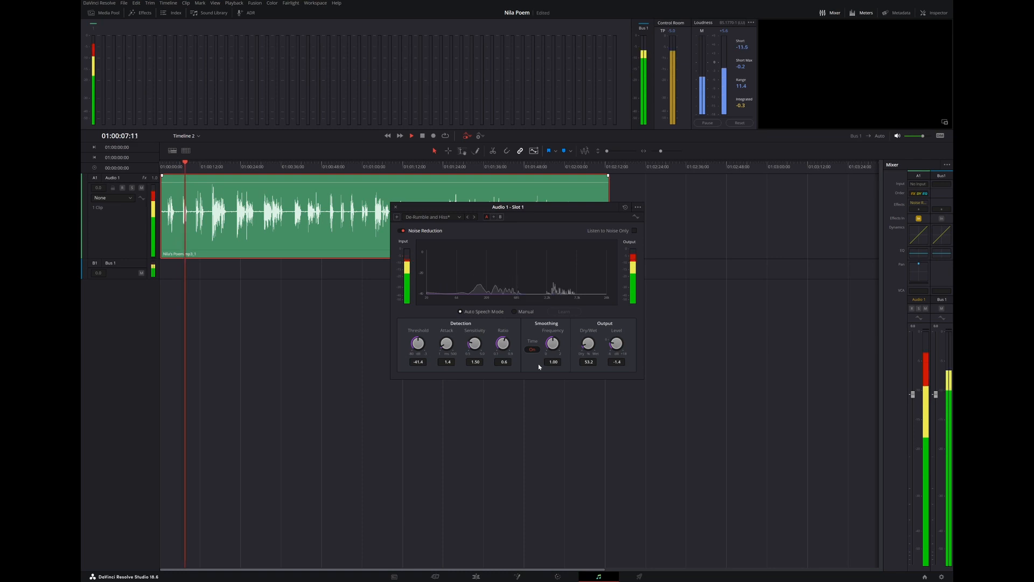
pyautogui.press('space')
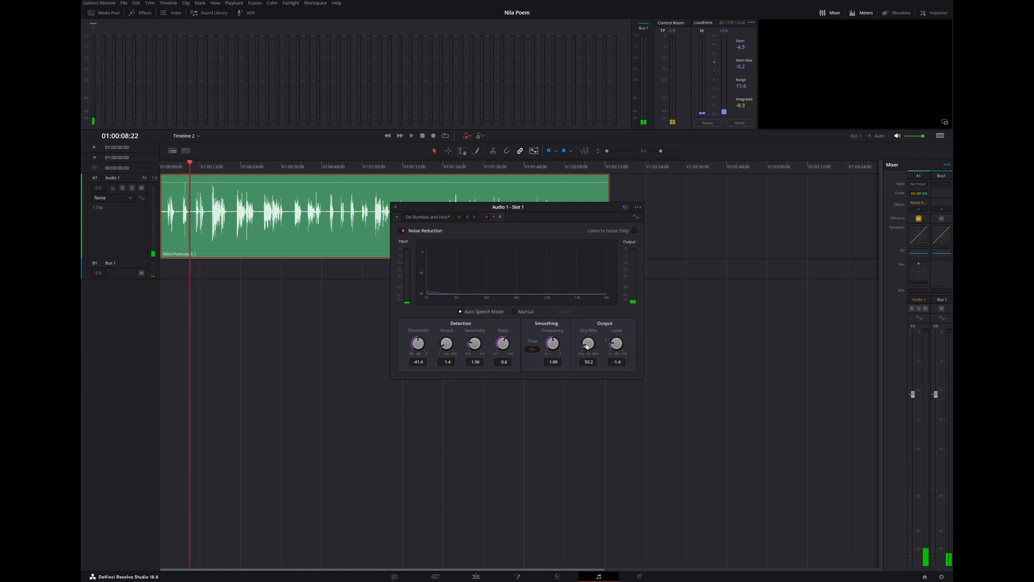
# Step: Raise the Noise Reduction Dry/Wet mix to 100.0 and listen to the clip from the start
pyautogui.moveTo(587, 346); pyautogui.dragTo(686, 328)
pyautogui.moveTo(191, 165); pyautogui.dragTo(148, 170)
pyautogui.press('space')
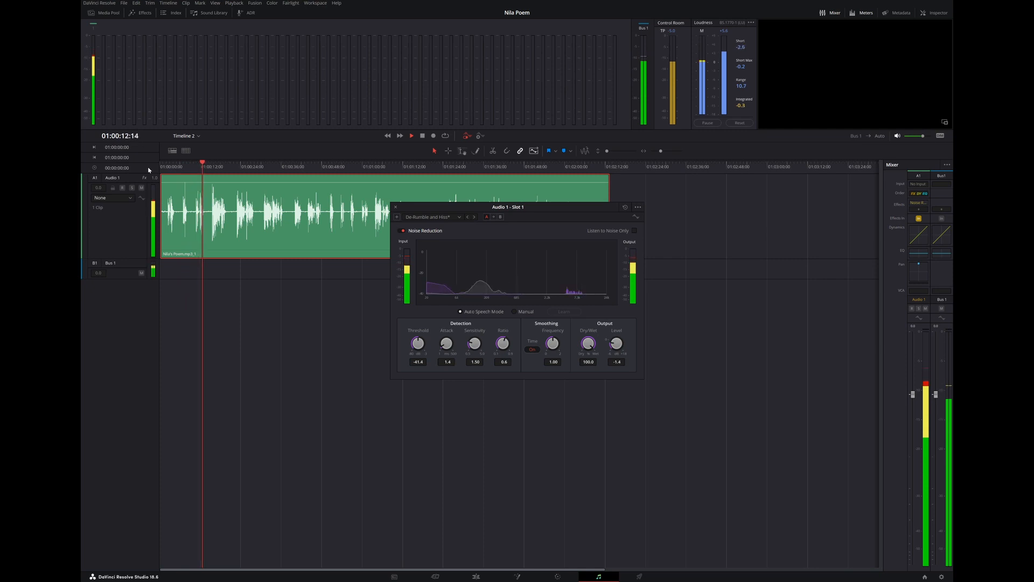
pyautogui.press('space')
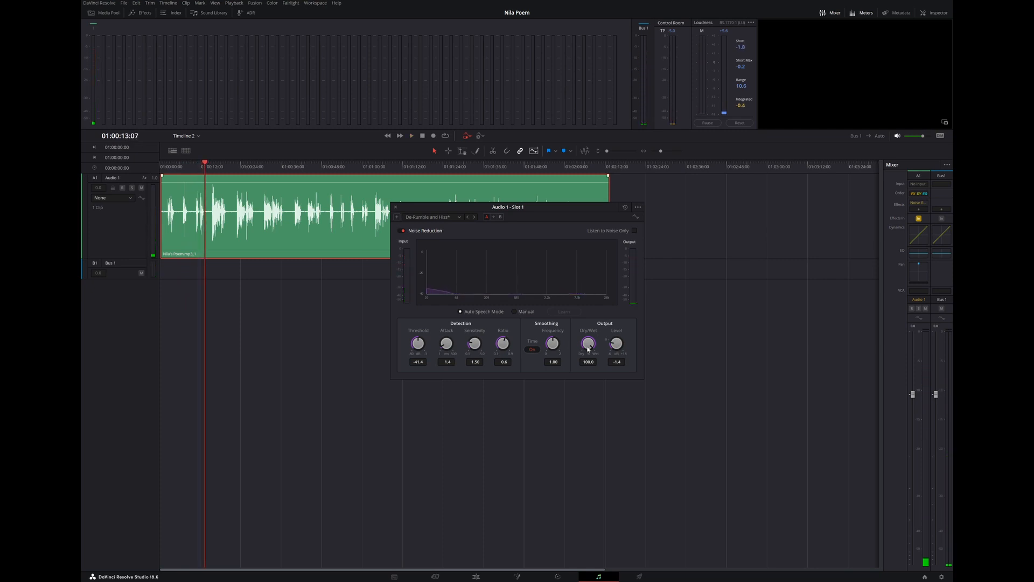
# Step: Fine-tune the Noise Reduction Dry/Wet mix with entries such as 85 and 90.1, and close the effect's settings
pyautogui.moveTo(587, 345); pyautogui.dragTo(588, 339)
pyautogui.click(589, 362)
pyautogui.click(596, 362)
pyautogui.doubleClick(593, 362)
pyautogui.write('85')
pyautogui.press('Return')
pyautogui.click(592, 363)
pyautogui.write('1')
pyautogui.press('Return')
pyautogui.click(590, 362)
pyautogui.press('BackSpace')
pyautogui.write('90.1')
pyautogui.press('Return')
pyautogui.click(591, 362)
pyautogui.press('BackSpace')
pyautogui.press('Return')
pyautogui.click(395, 208)
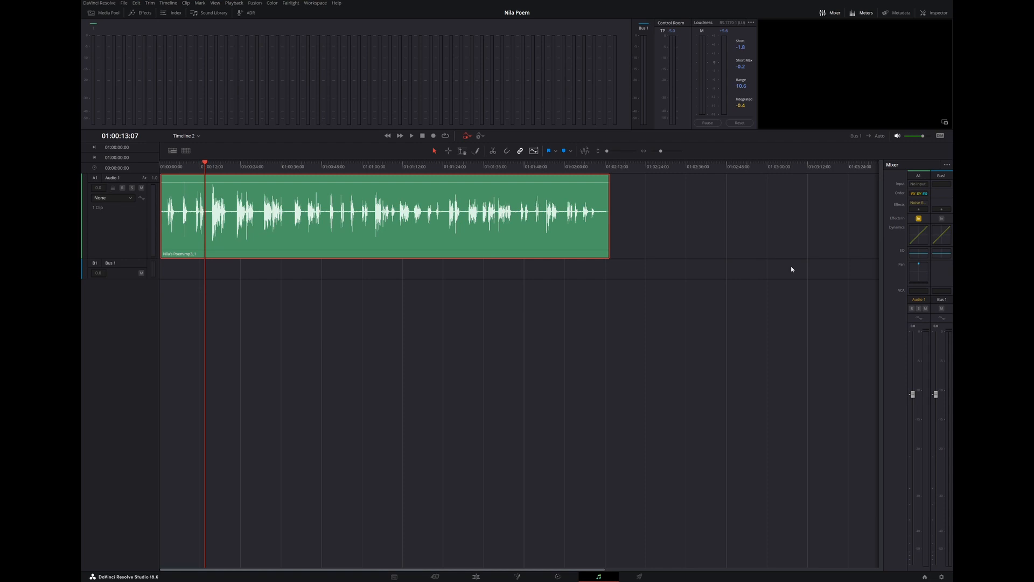
# Step: Load the Dialog - Female lav mic fixer preset in Audio 1's equalizer and shift Band 1 to 72 and Band 2 to 147 with +5.0 gain
pyautogui.hscroll(2, 298, 260)
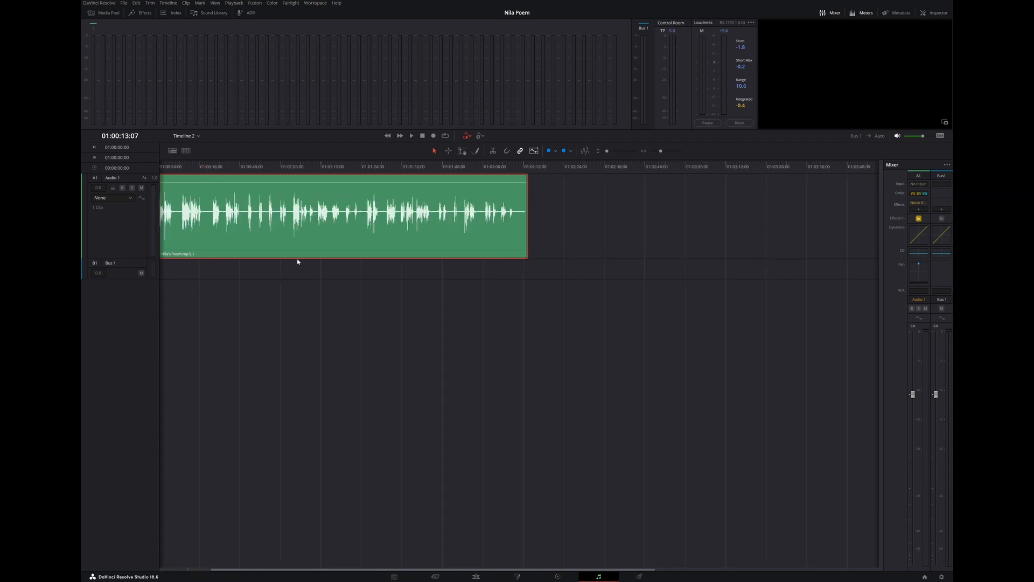
pyautogui.hscroll(-2, 302, 256)
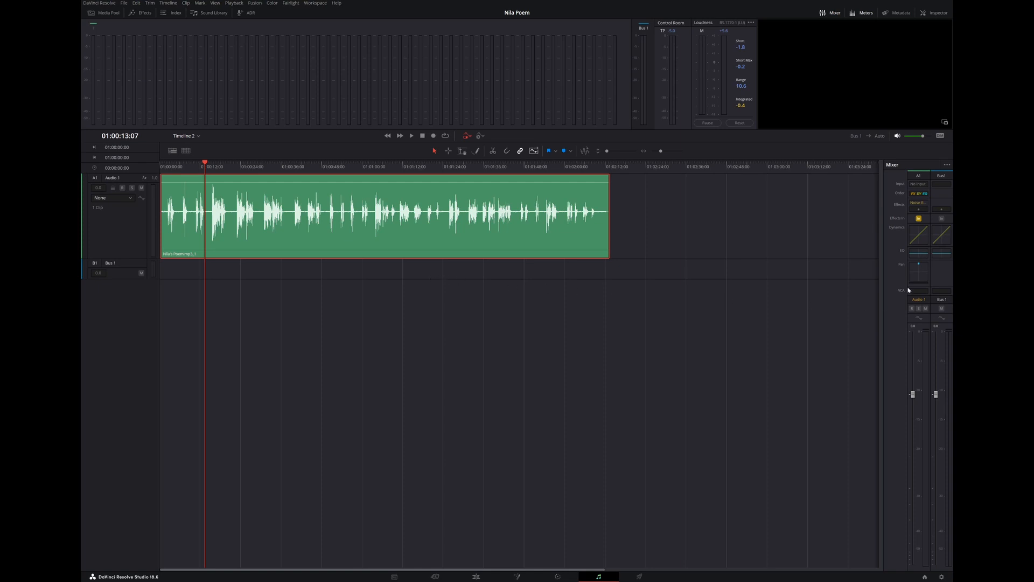
pyautogui.click(916, 257)
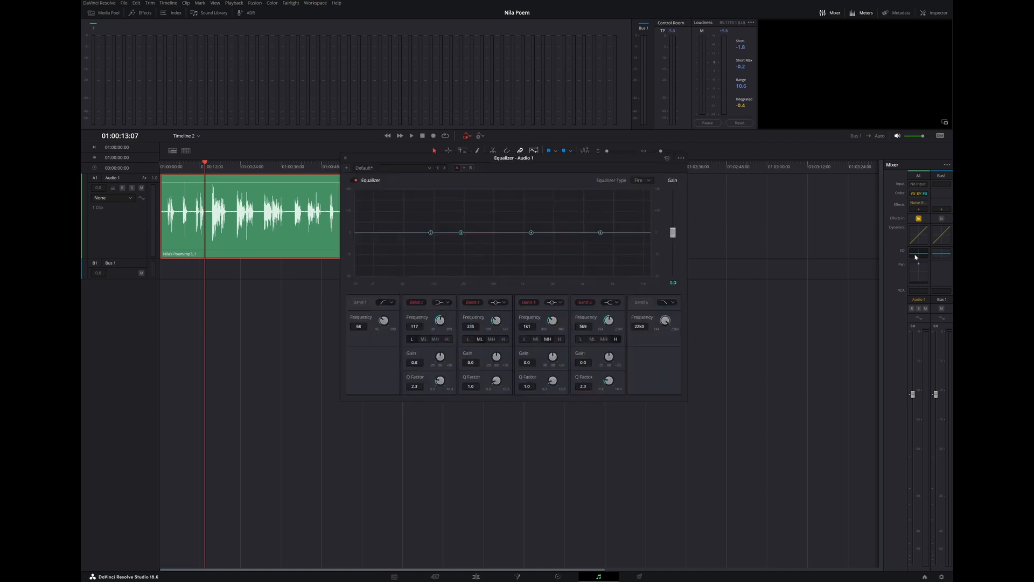
pyautogui.click(411, 168)
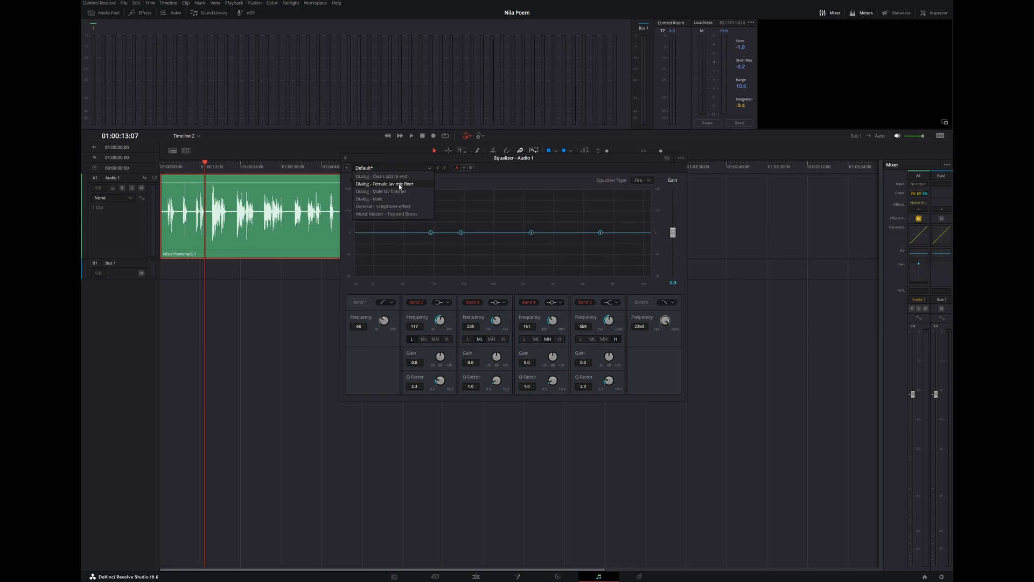
pyautogui.click(399, 184)
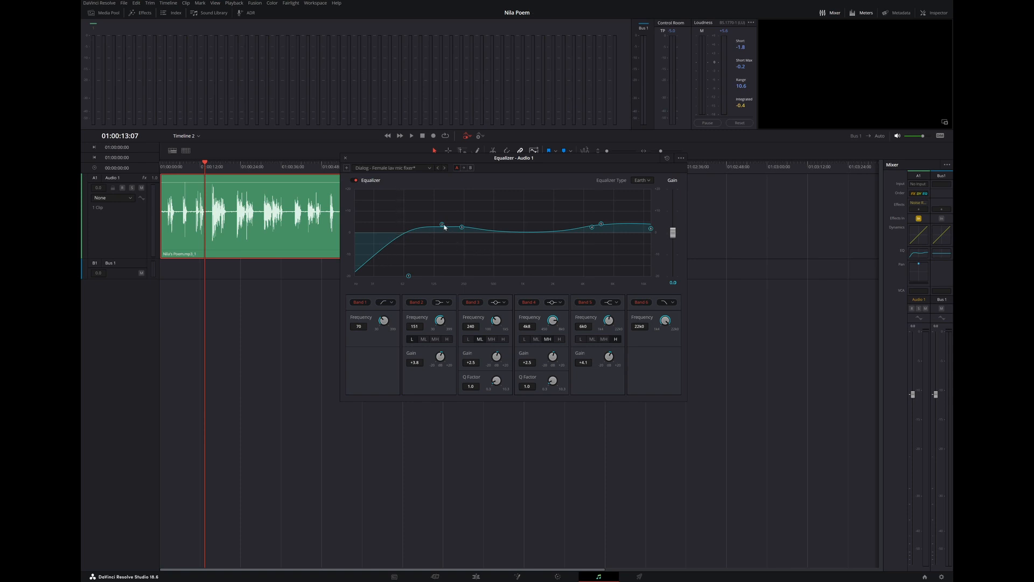
pyautogui.moveTo(442, 226); pyautogui.dragTo(442, 224)
pyautogui.moveTo(409, 273); pyautogui.dragTo(410, 273)
# Step: Compare the Female lav mic fixer and Dialog - Clean add hi-end equalizer presets, and keep Clean add hi-end
pyautogui.click(412, 170)
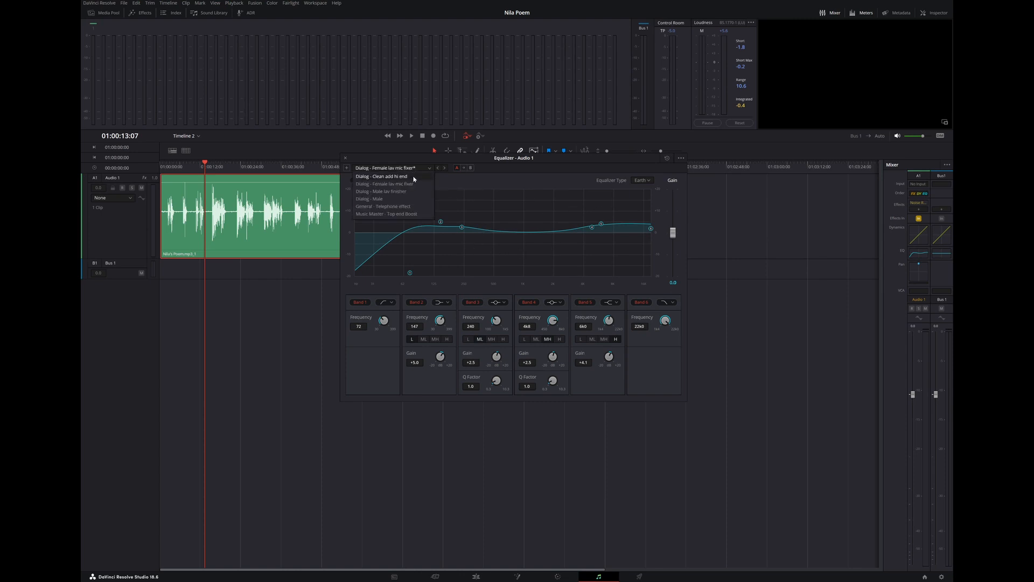
pyautogui.click(414, 182)
pyautogui.click(414, 171)
pyautogui.click(412, 183)
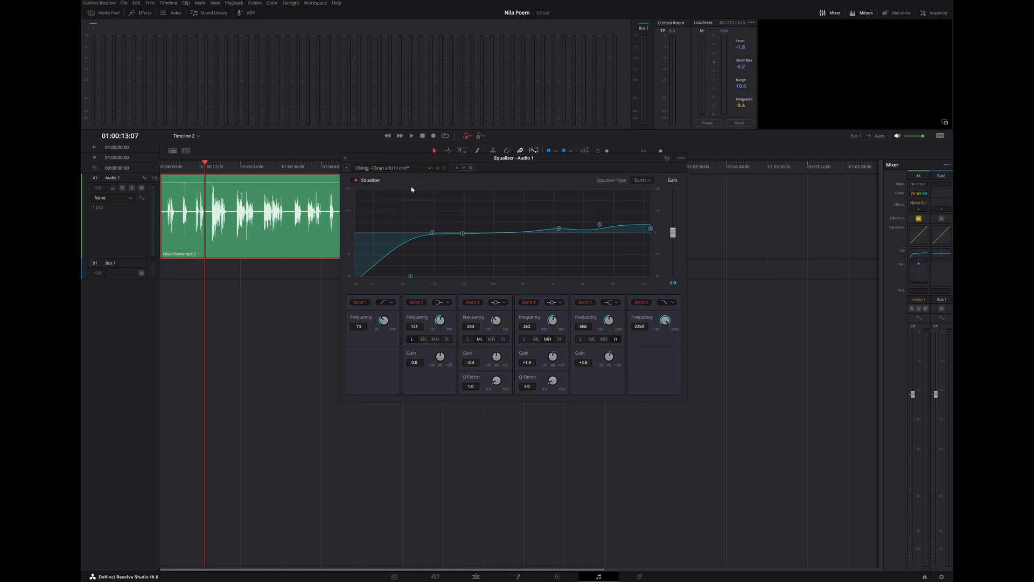
pyautogui.click(410, 171)
pyautogui.click(405, 186)
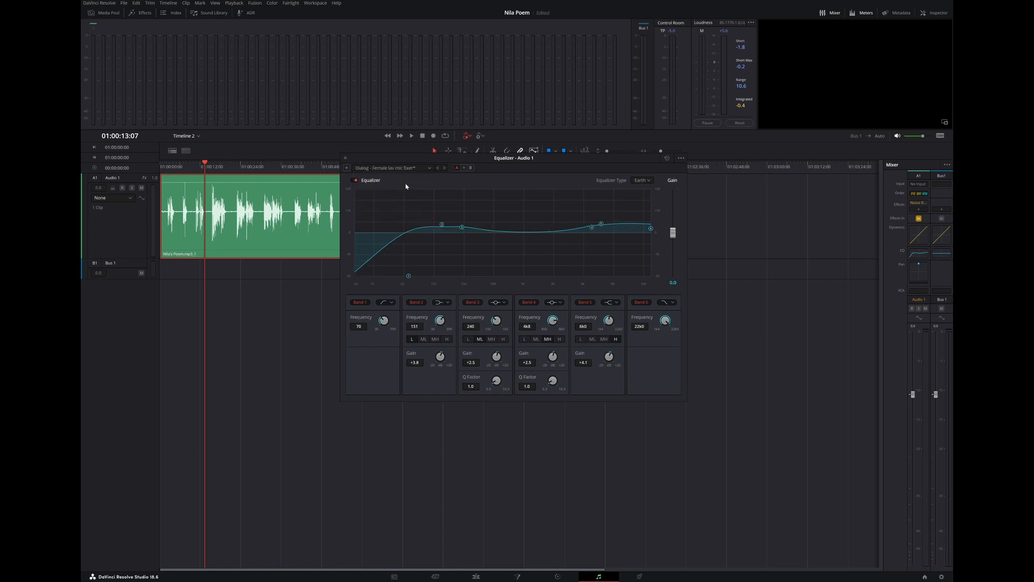
pyautogui.click(415, 170)
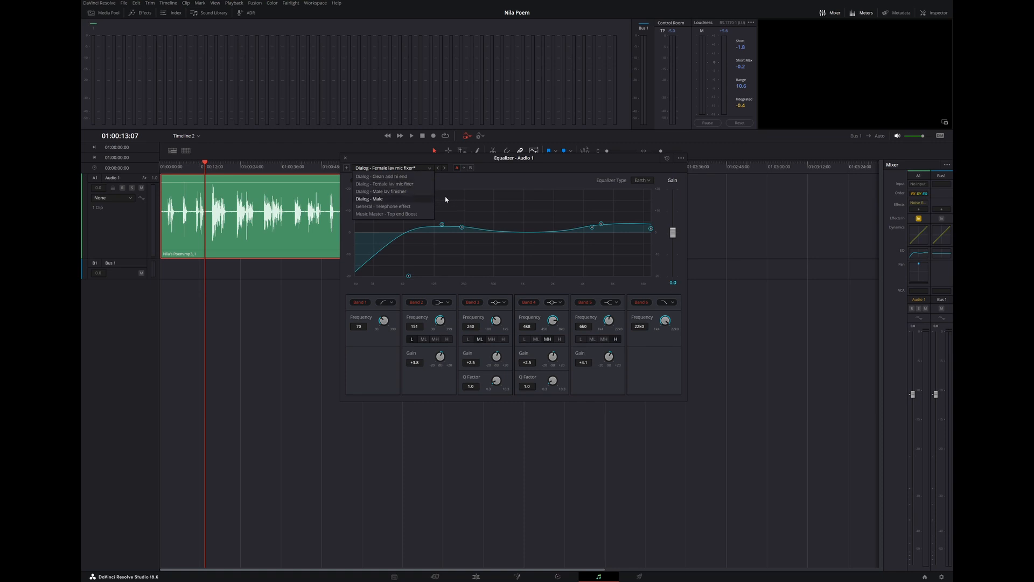
pyautogui.click(418, 176)
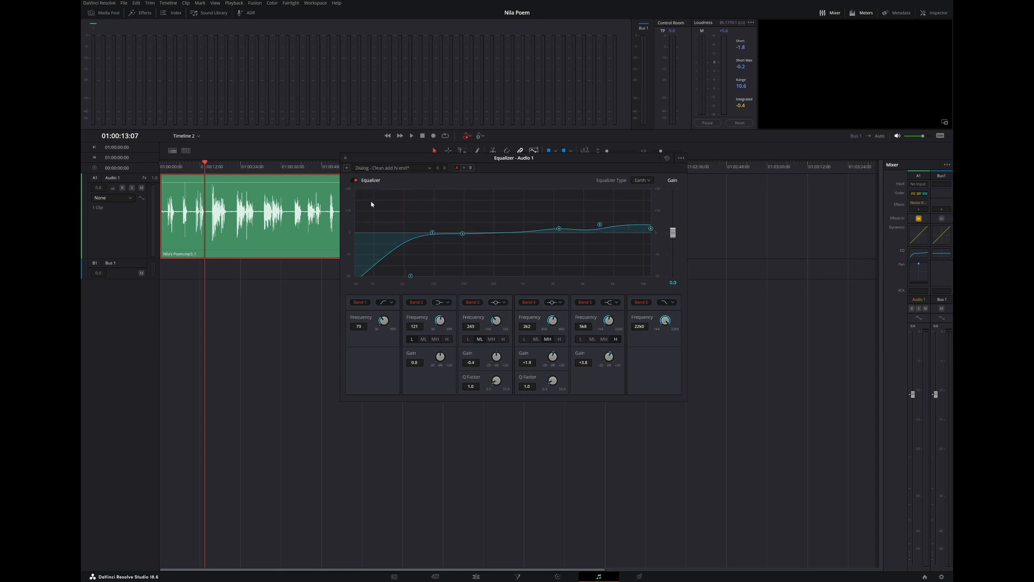
# Step: Play the voice clip from the start to hear it with the Dialog - Clean add hi end equalizer preset
pyautogui.click(409, 169)
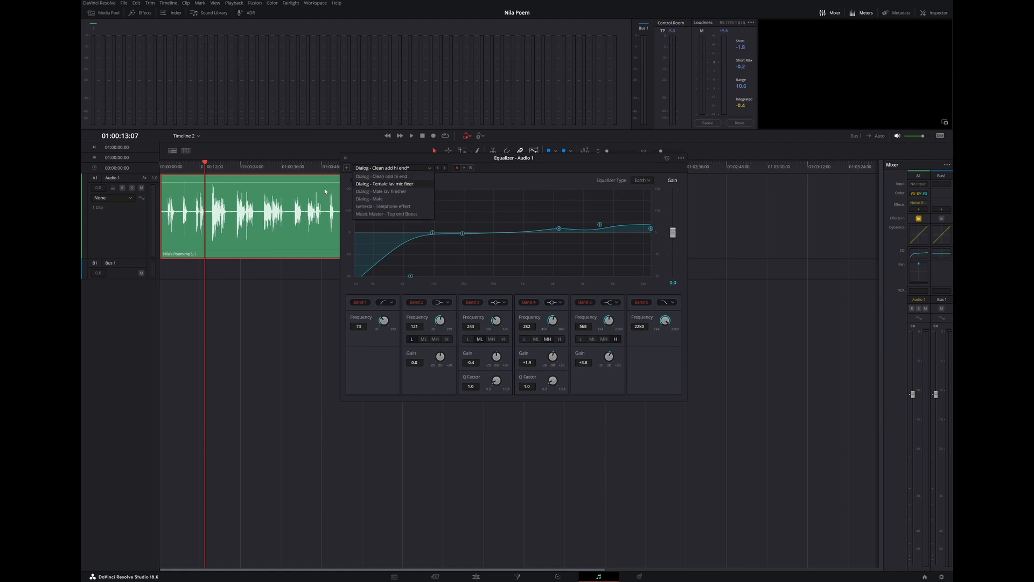
pyautogui.click(210, 173)
pyautogui.press('Home')
pyautogui.press('space')
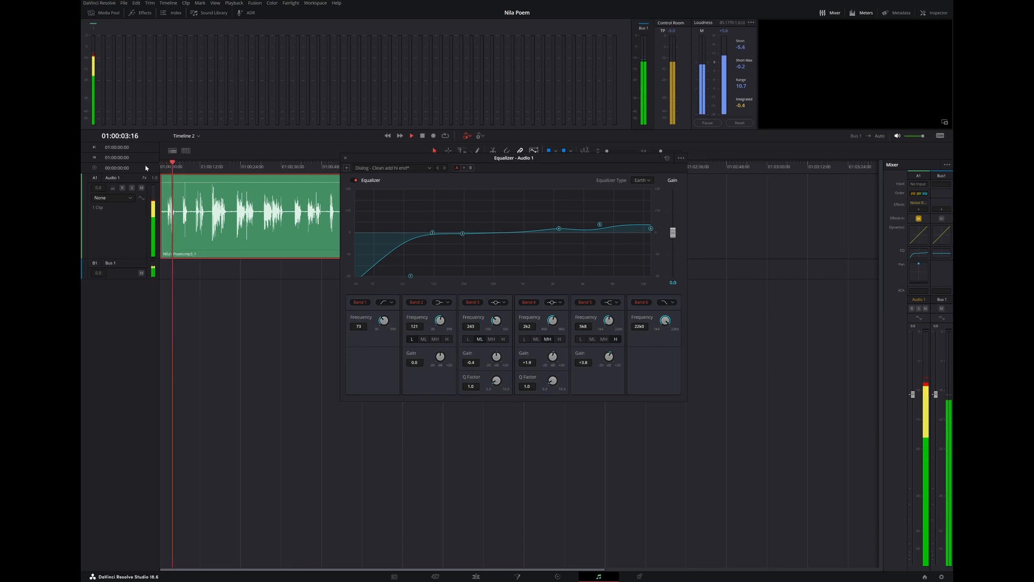
# Step: Load the Dialog - Female lav mic fixer preset in Audio 1's equalizer, listen from the start and close the equalizer
pyautogui.click(386, 168)
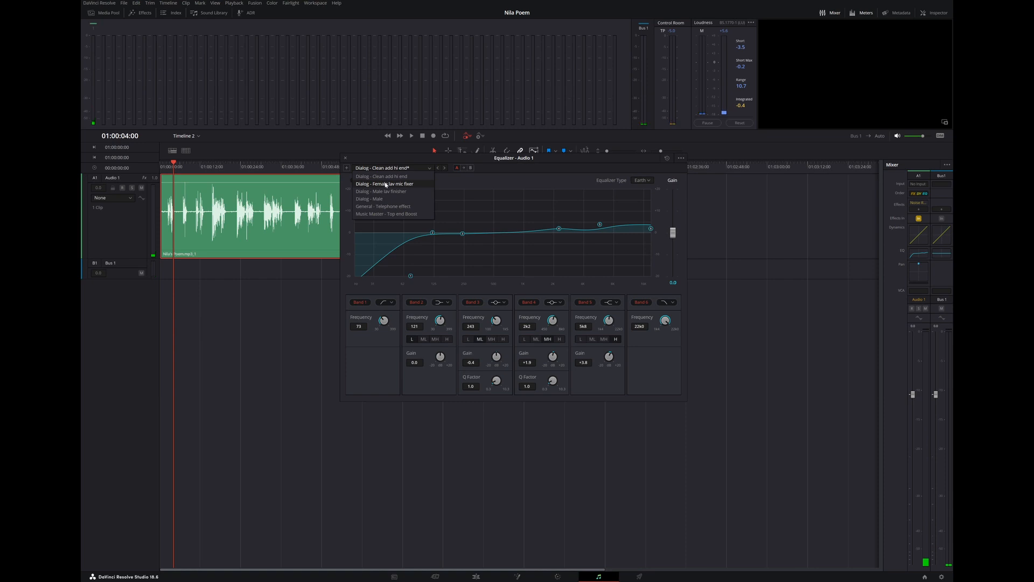
pyautogui.click(386, 184)
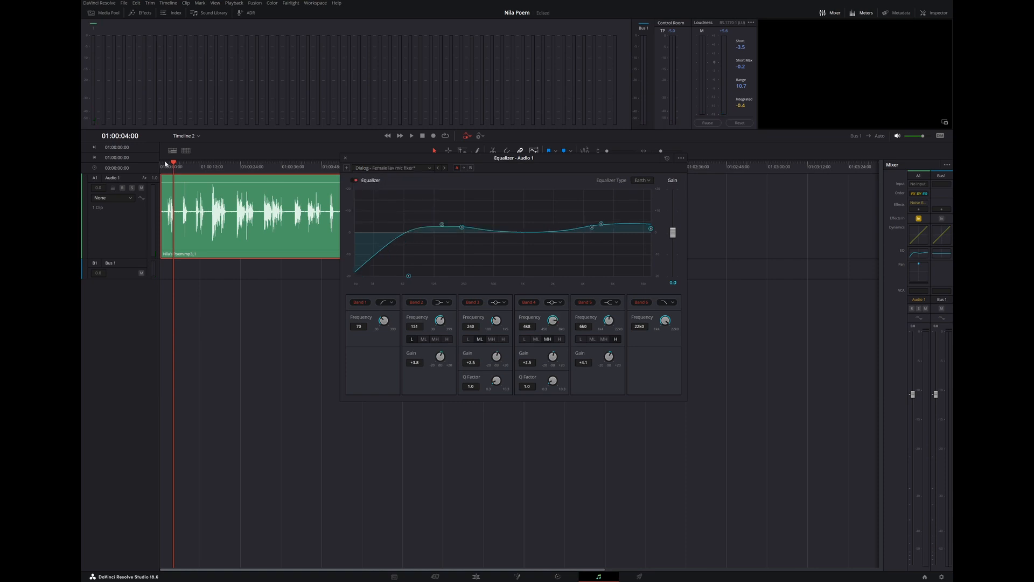
pyautogui.moveTo(173, 163); pyautogui.dragTo(143, 165)
pyautogui.press('space')
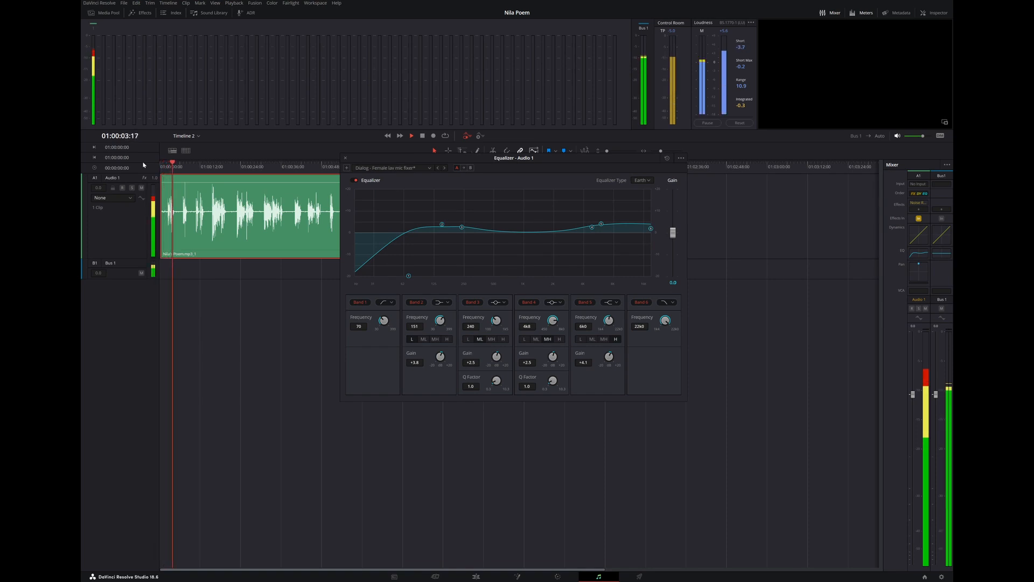
pyautogui.press('space')
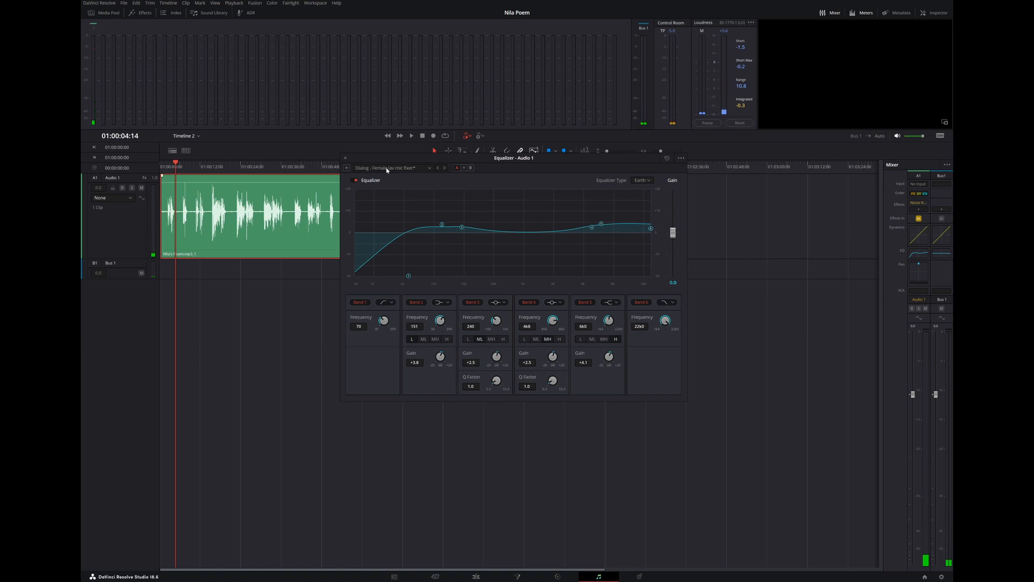
pyautogui.click(365, 168)
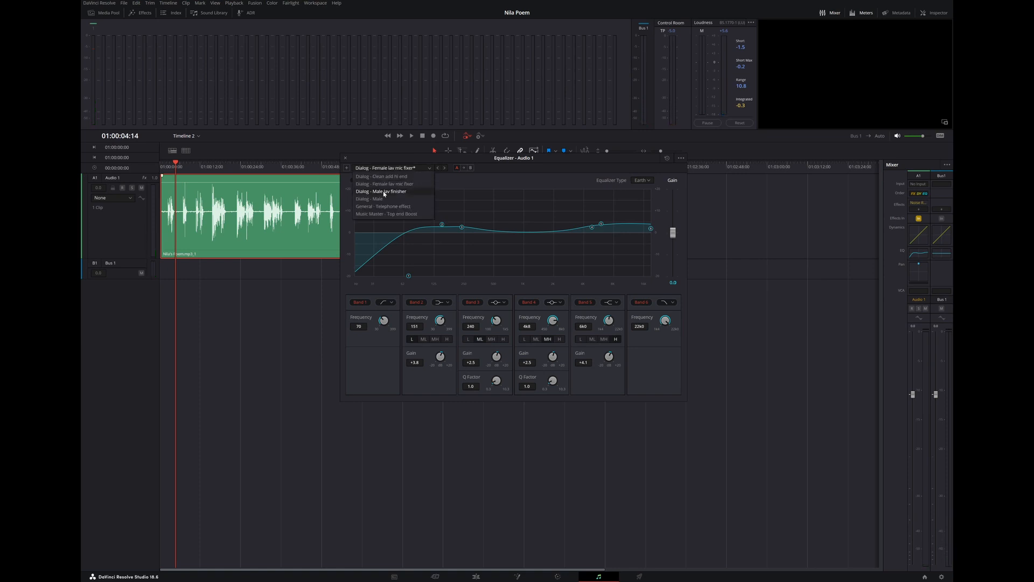
pyautogui.click(346, 160)
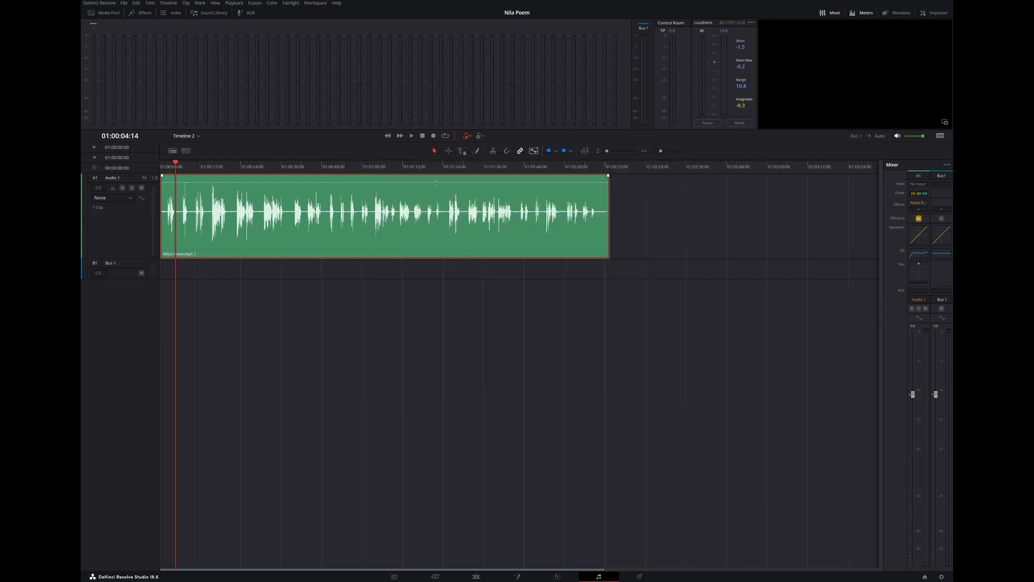
# Step: Open Audio 1's Dynamics settings and load the Dialog leveler - Full expander preset
pyautogui.doubleClick(917, 240)
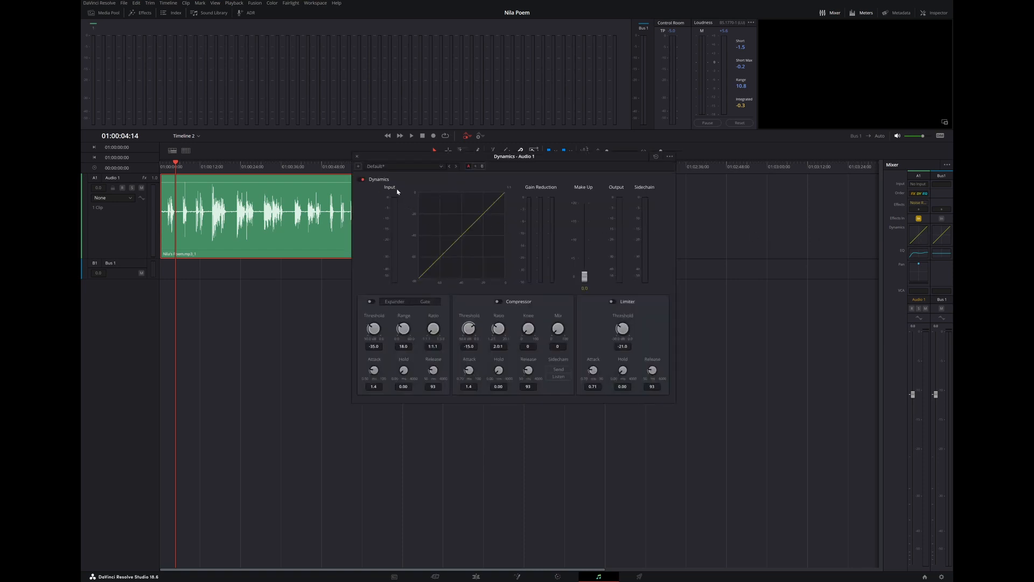
pyautogui.click(393, 167)
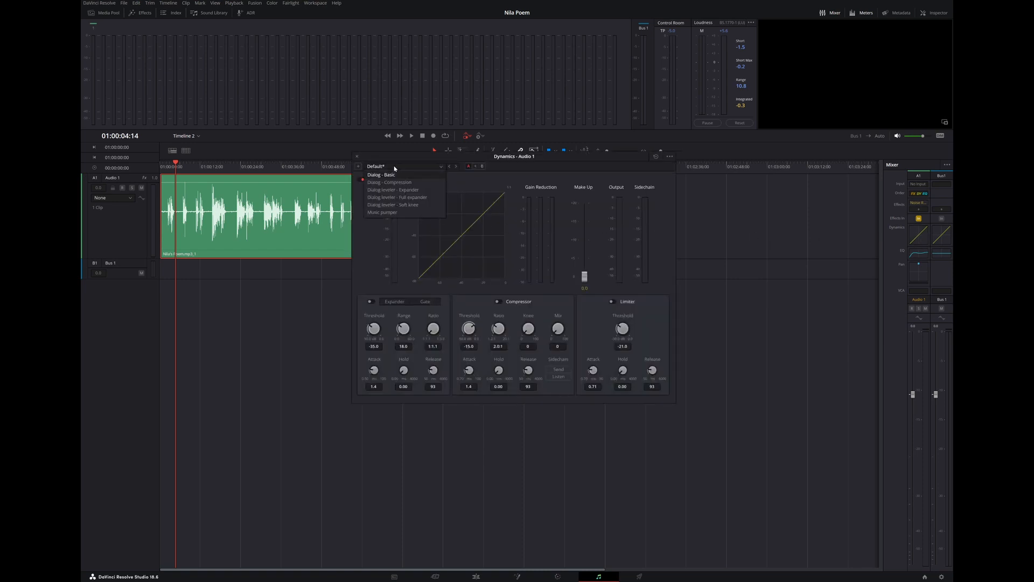
pyautogui.click(403, 197)
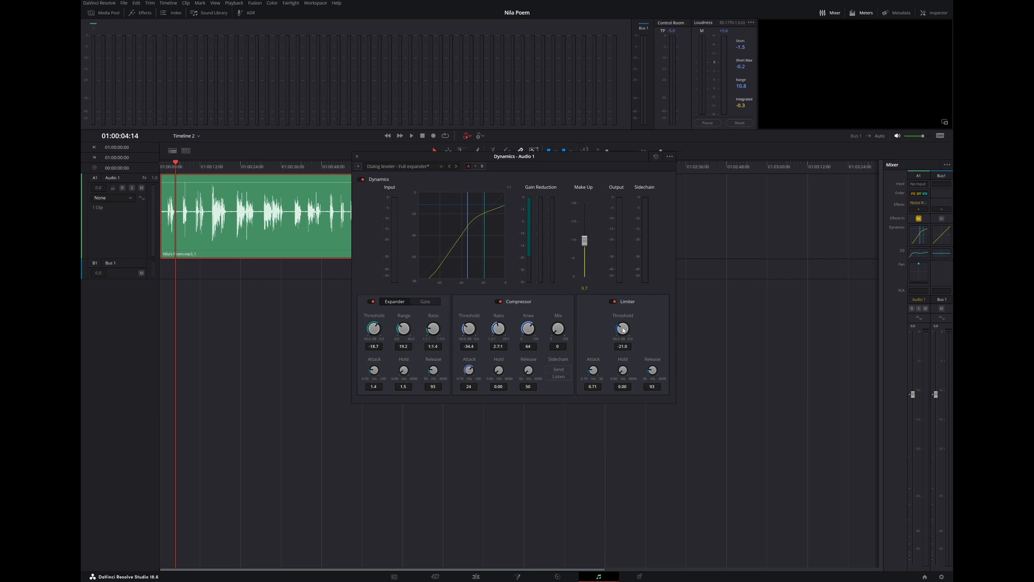
# Step: Play the clip from the start while adjusting the Dynamics limiter threshold, settling on -20.5
pyautogui.moveTo(621, 331); pyautogui.dragTo(611, 335)
pyautogui.moveTo(177, 166); pyautogui.dragTo(148, 170)
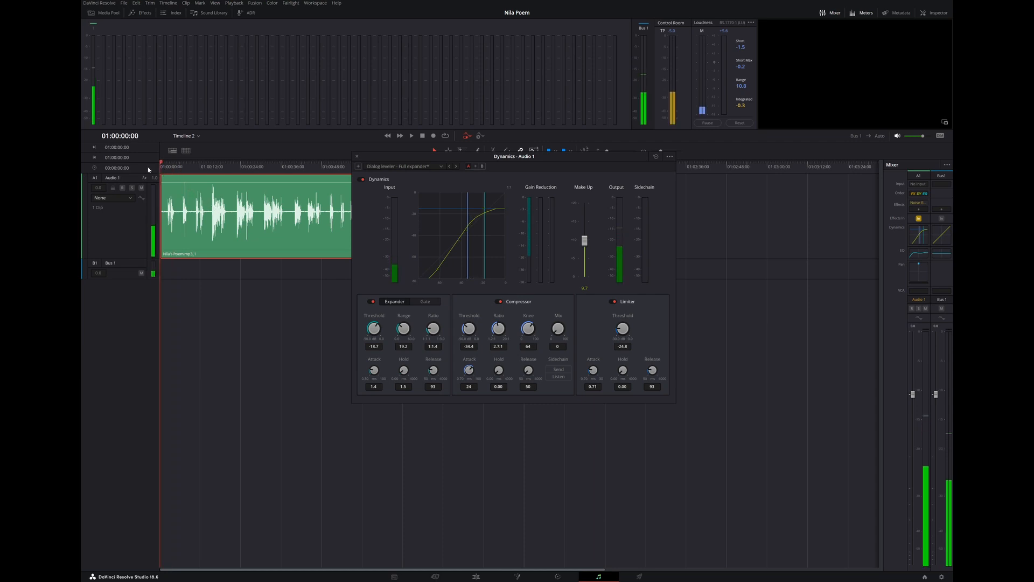
pyautogui.press('space')
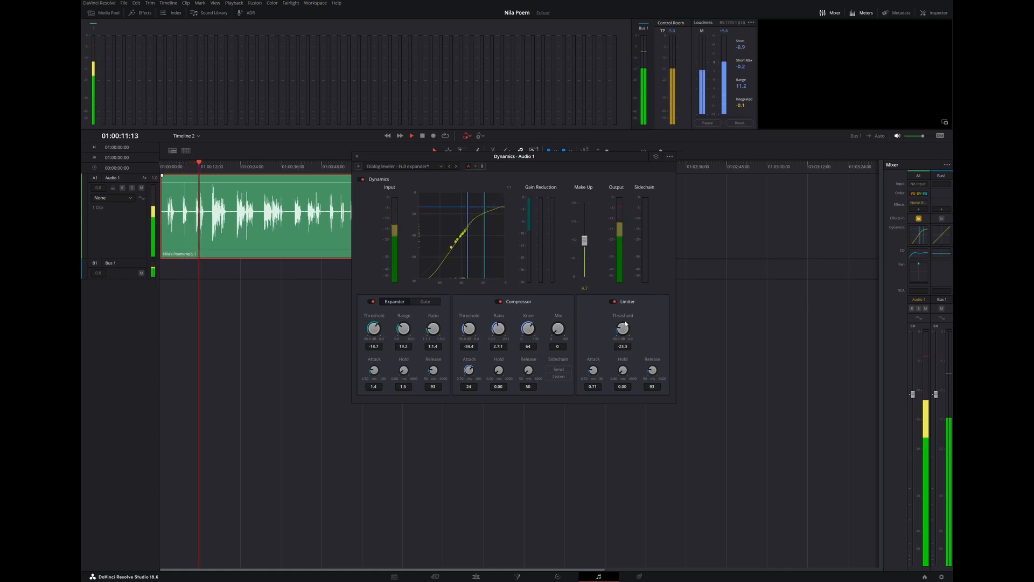
pyautogui.moveTo(620, 328); pyautogui.dragTo(635, 317)
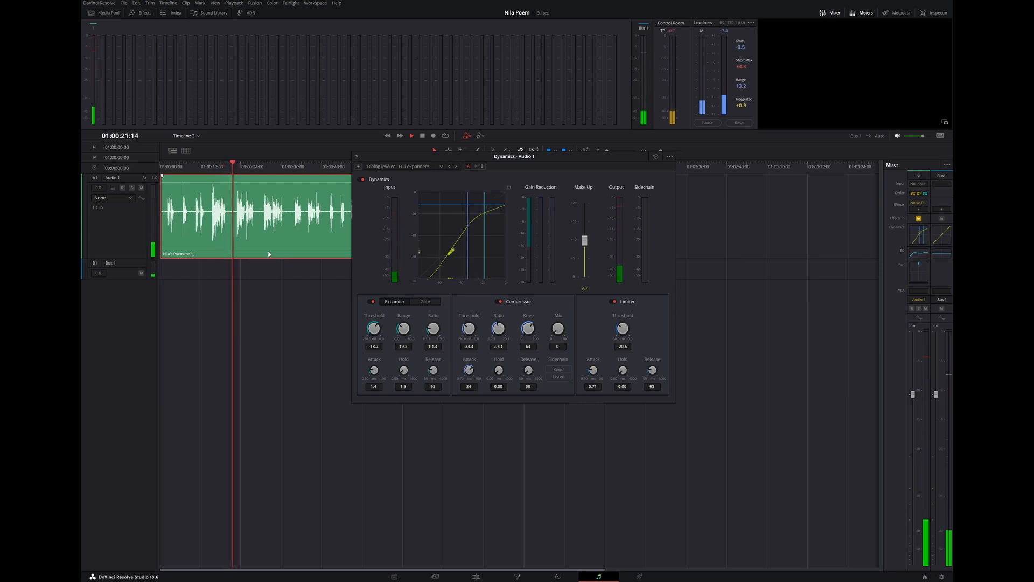
pyautogui.press('space')
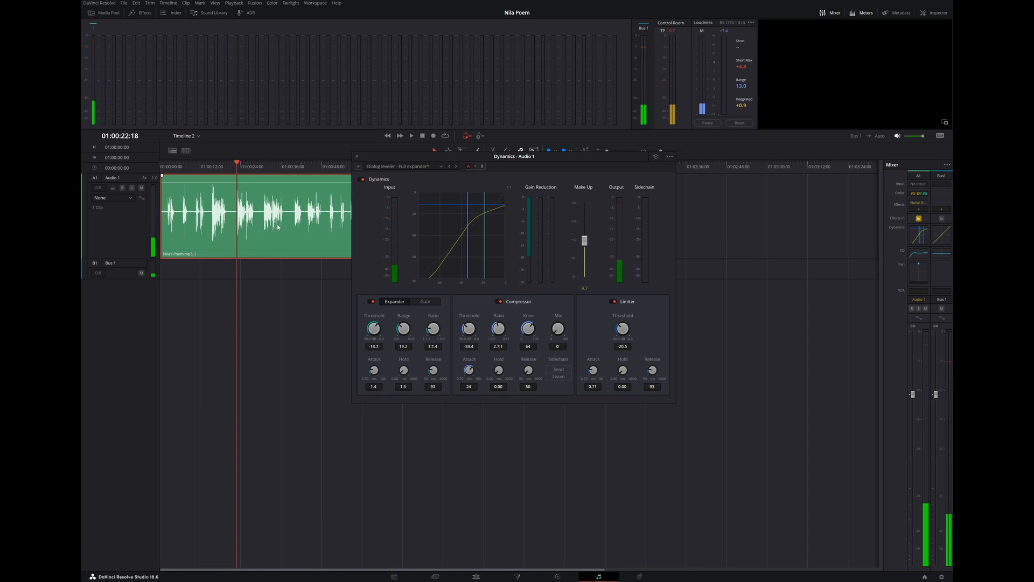
# Step: Compare playback with Audio 1's Dynamics bypassed and enabled, leave it enabled, and close its settings
pyautogui.click(361, 179)
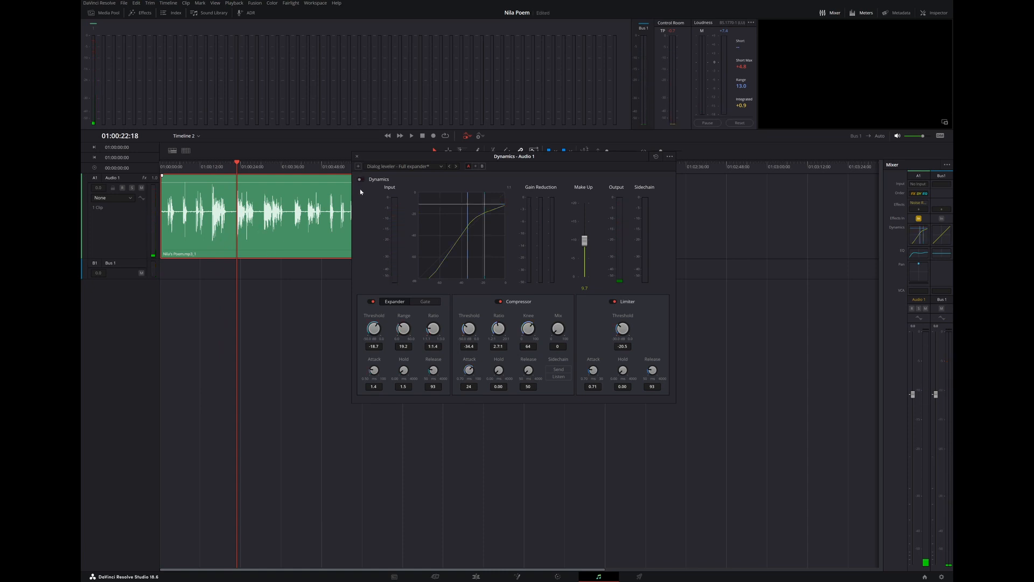
pyautogui.press('space')
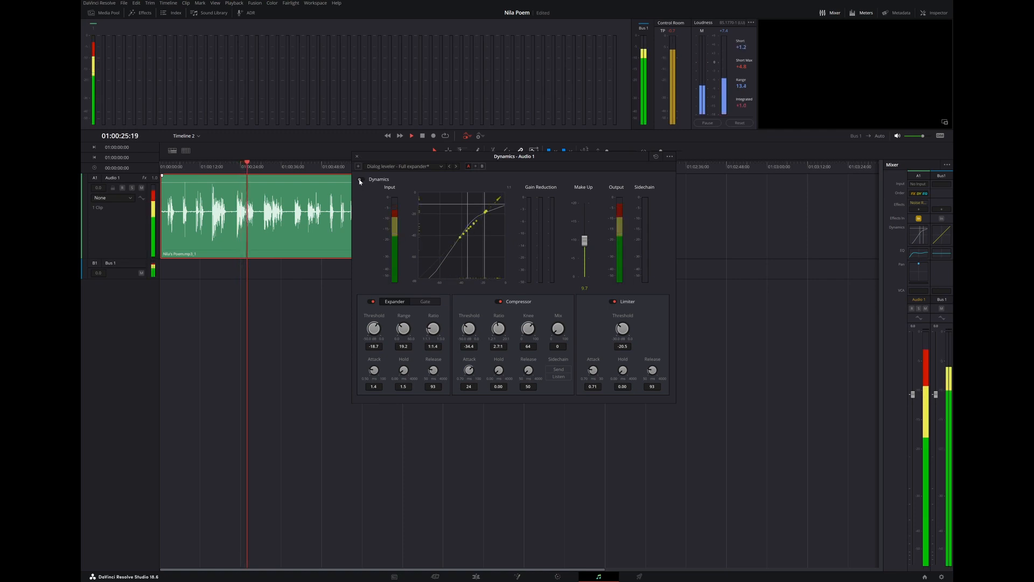
pyautogui.click(360, 179)
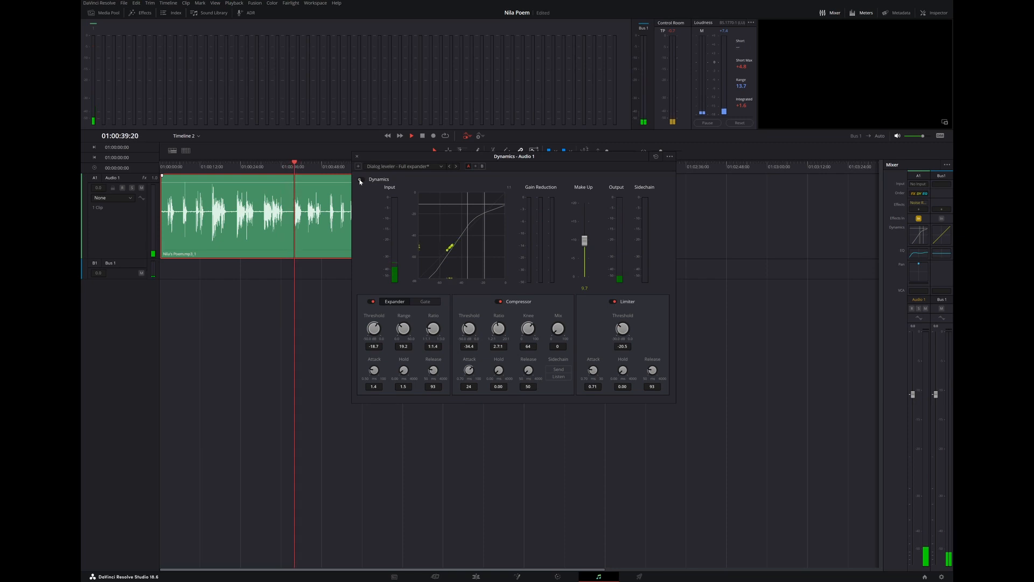
pyautogui.click(361, 180)
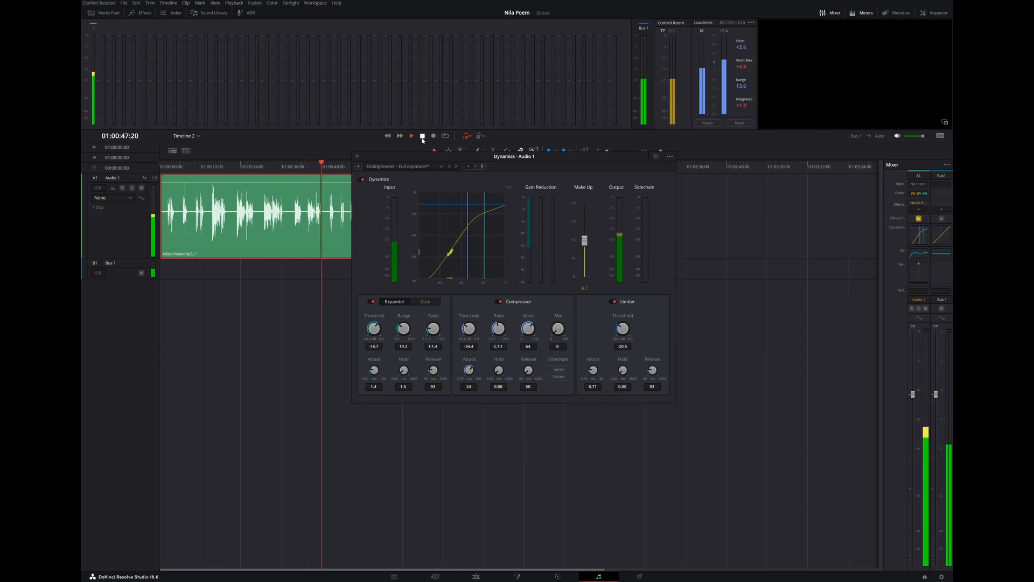
pyautogui.press('space')
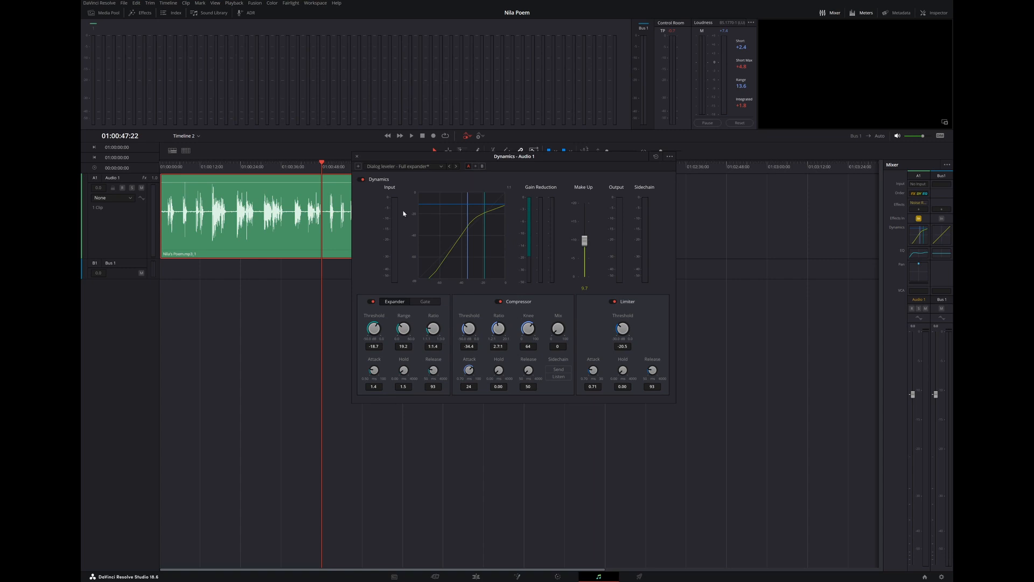
pyautogui.click(357, 157)
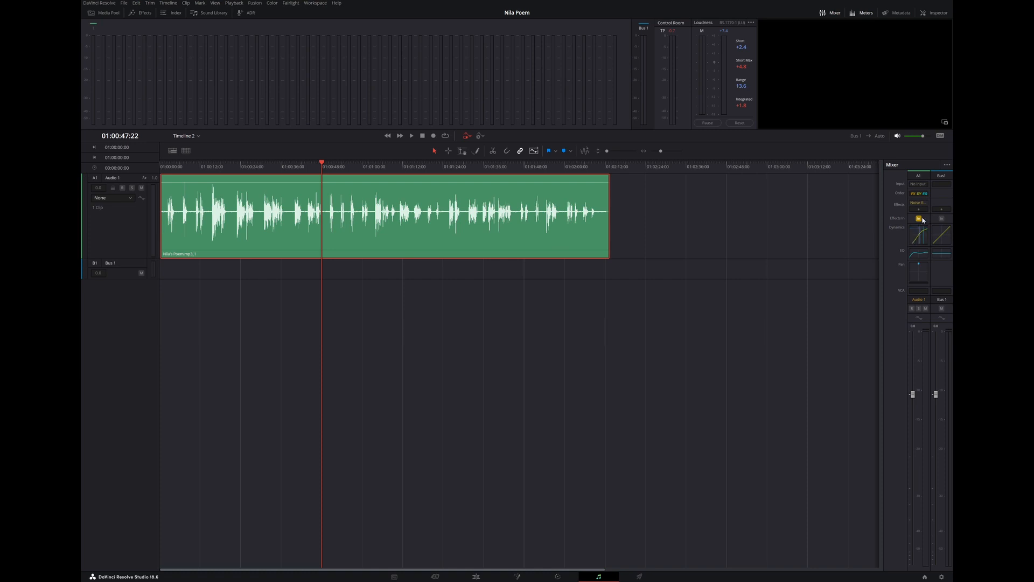
pyautogui.moveTo(919, 205)
pyautogui.click(919, 210)
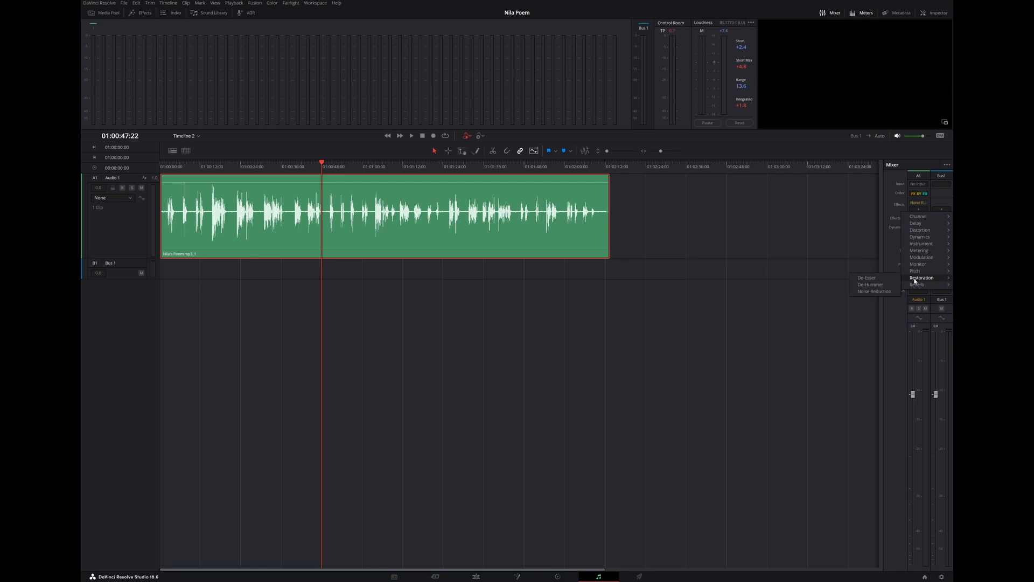
pyautogui.moveTo(917, 267)
pyautogui.click(843, 253)
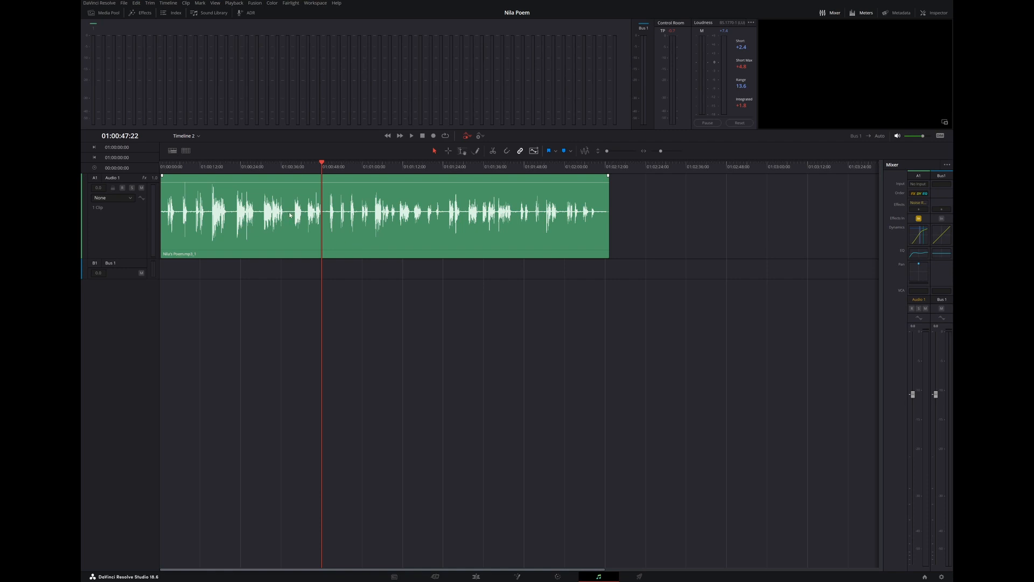
# Step: Listen to the pause before the playhead and delete its range from about 01:00:36:12 to 01:00:39:18 on Audio 1
pyautogui.click(284, 176)
pyautogui.press('space')
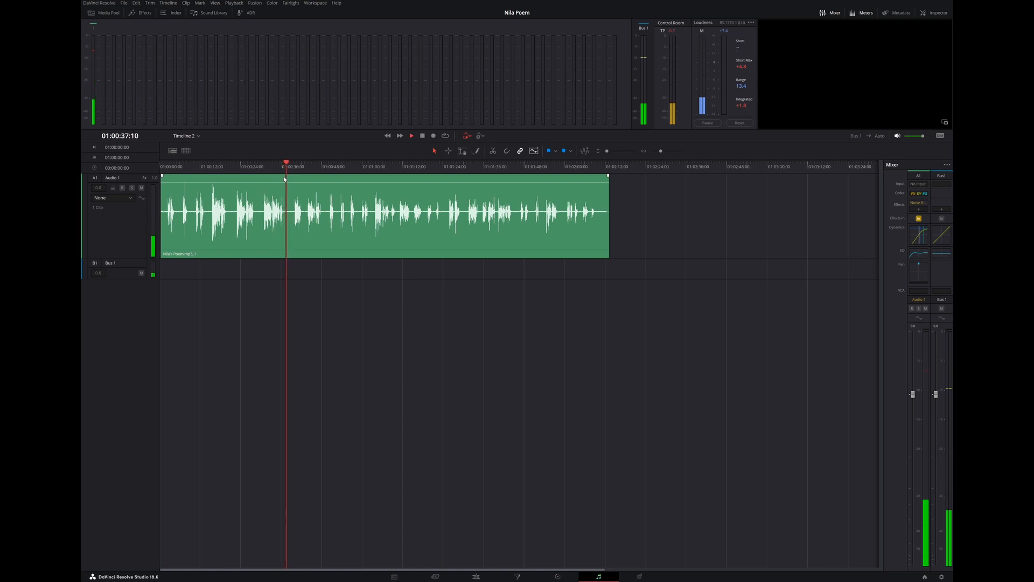
pyautogui.press('space')
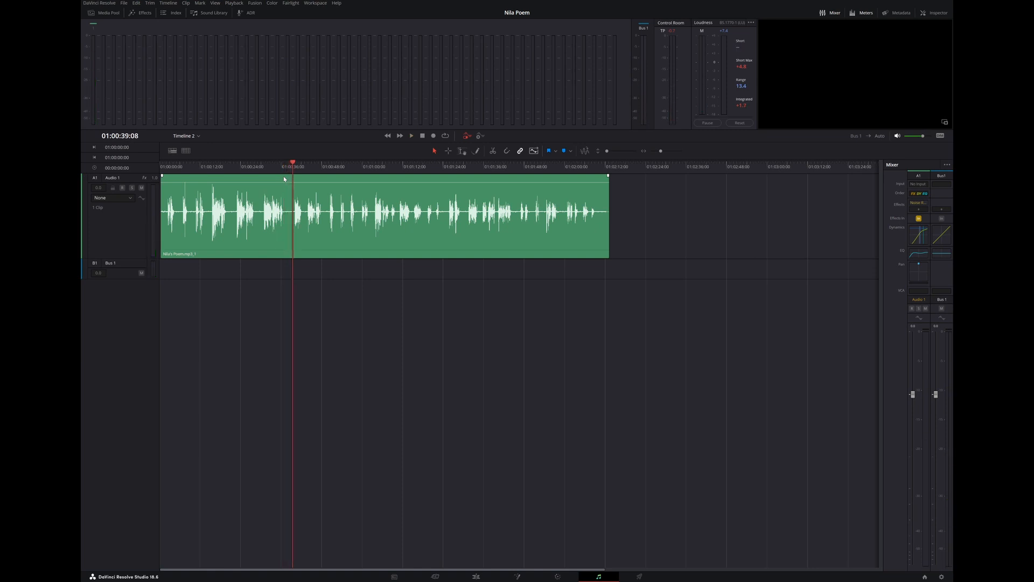
pyautogui.hscroll(3, 283, 179)
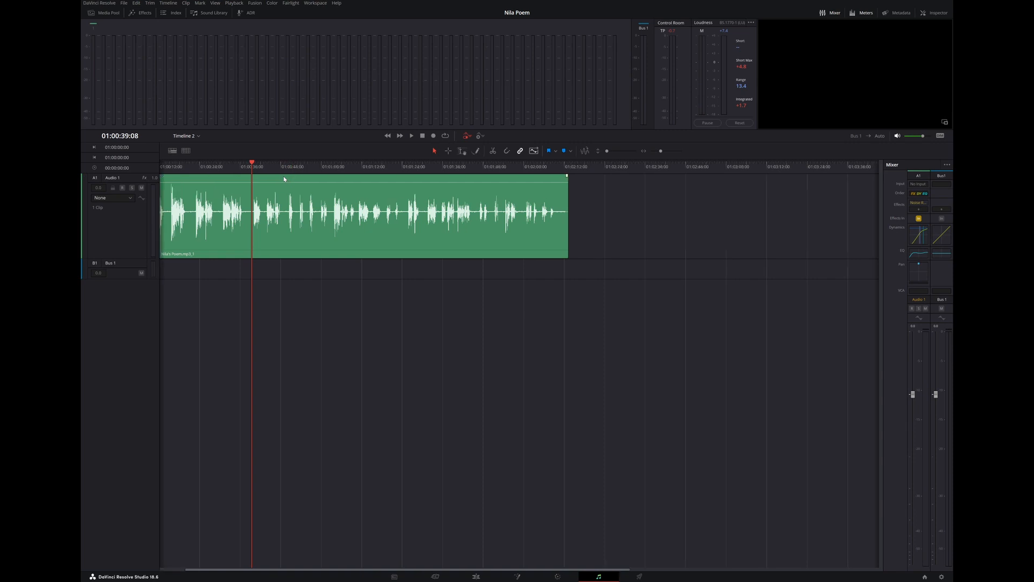
pyautogui.scroll(3, 283, 179)
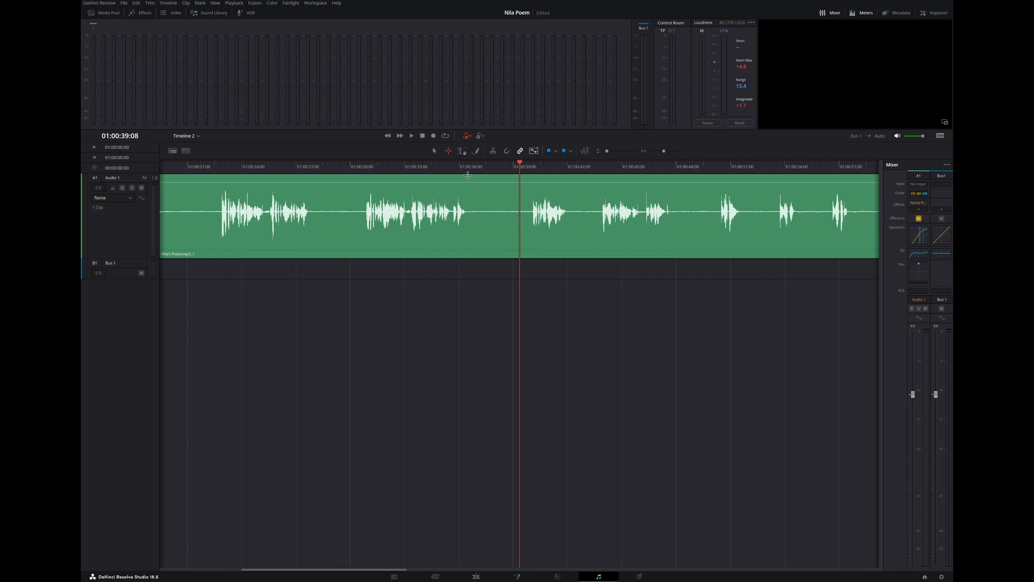
pyautogui.moveTo(467, 175); pyautogui.dragTo(527, 227)
pyautogui.press('Delete')
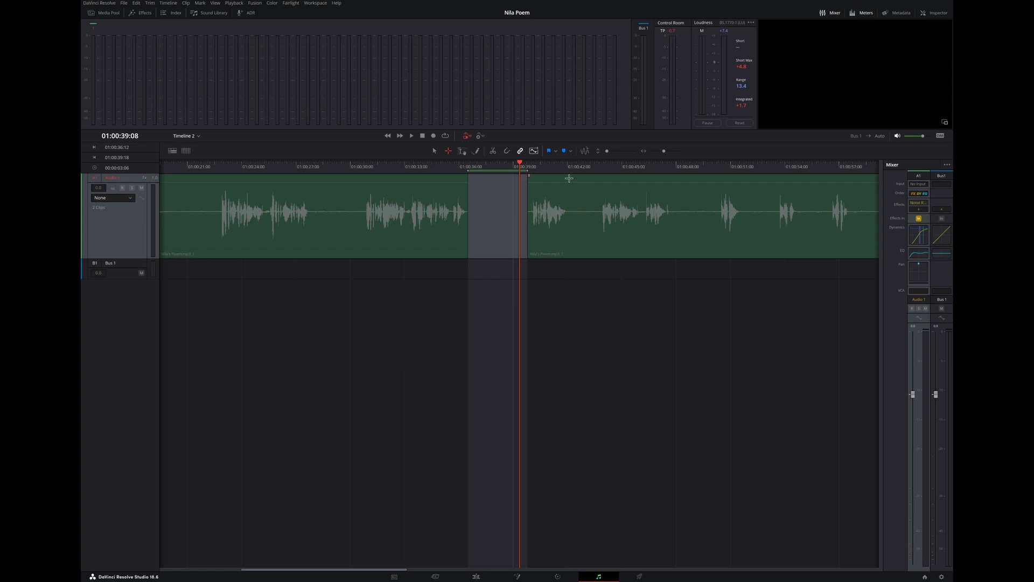
# Step: Delete the next two silent ranges on Audio 1, about 01:00:42:01 to 01:00:43:17 and 01:00:47:20 to 01:00:50:08
pyautogui.moveTo(569, 176); pyautogui.dragTo(599, 233)
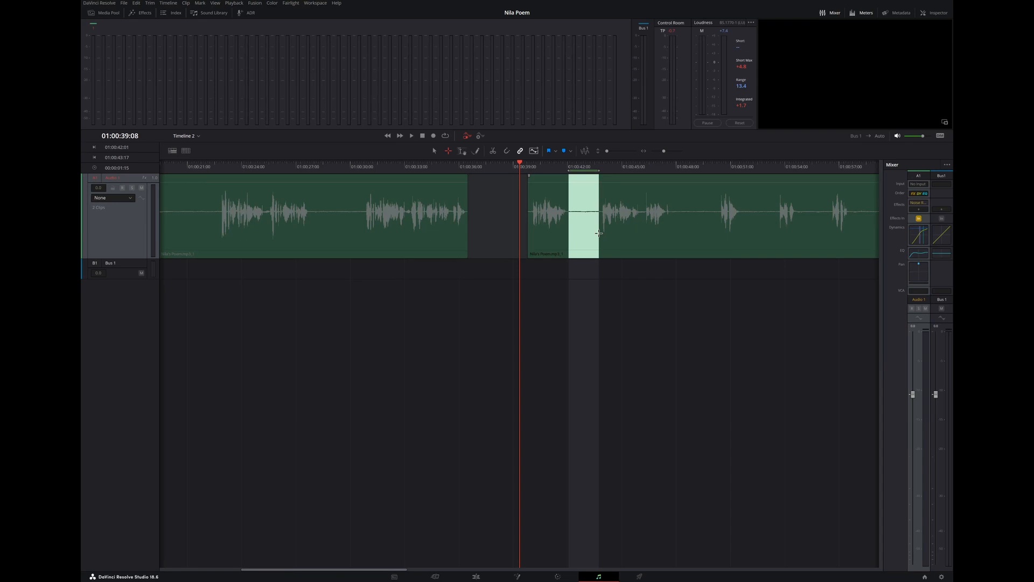
pyautogui.press('Delete')
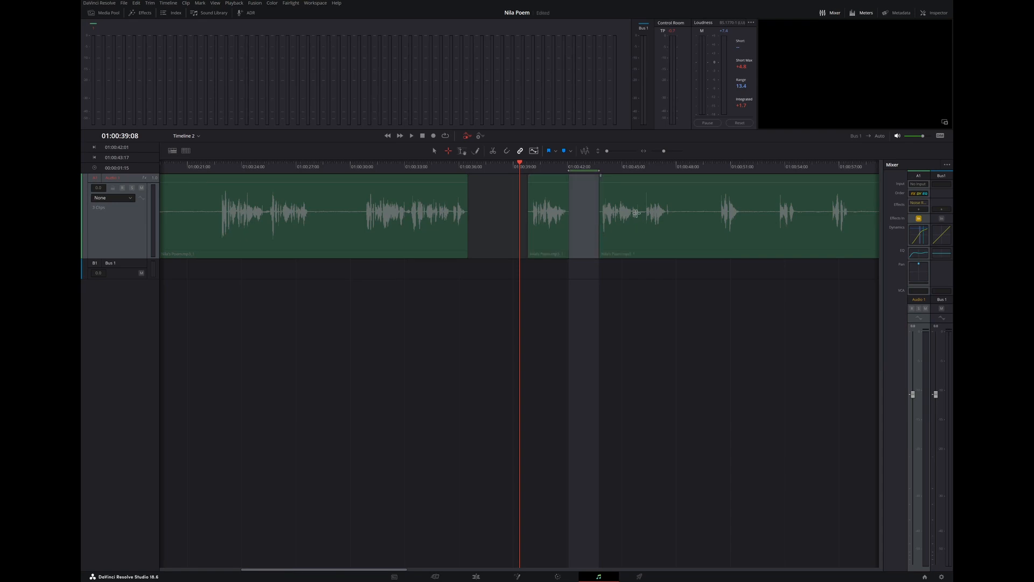
pyautogui.click(607, 276)
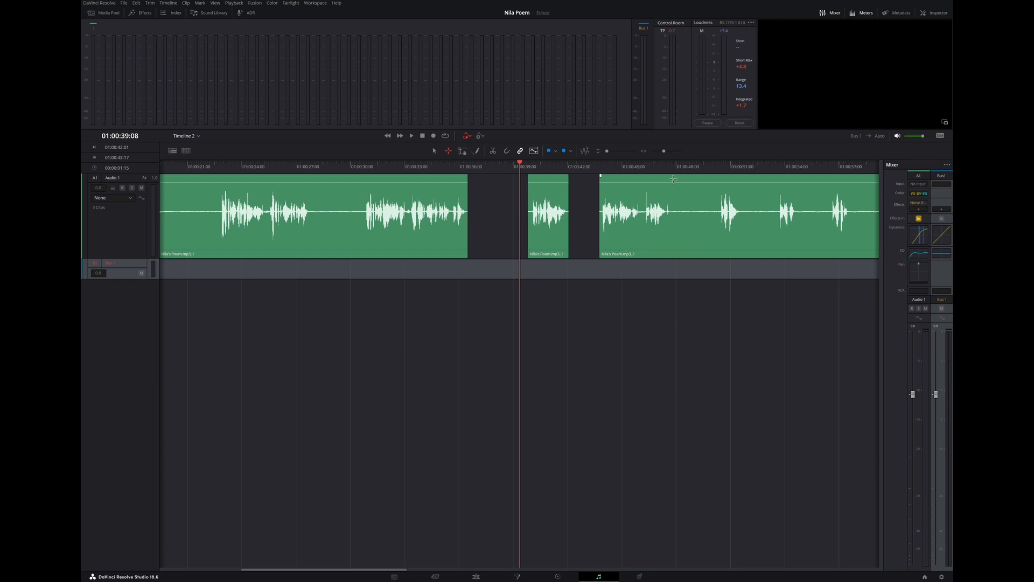
pyautogui.moveTo(673, 183); pyautogui.dragTo(719, 237)
pyautogui.press('BackSpace')
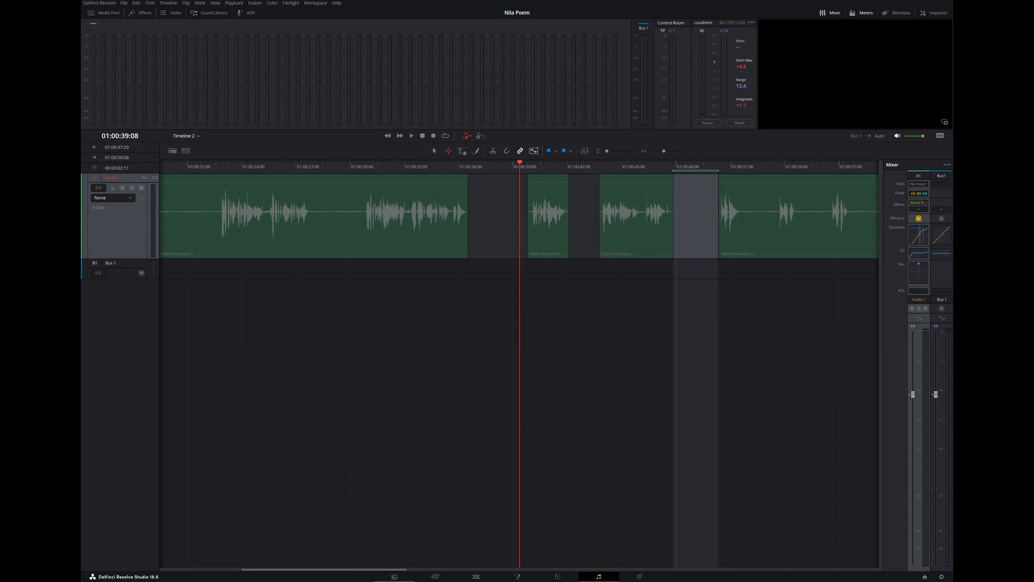
# Step: Switch to the Edit page and check the list of available timelines, keeping Timeline 2 open
pyautogui.click(463, 579)
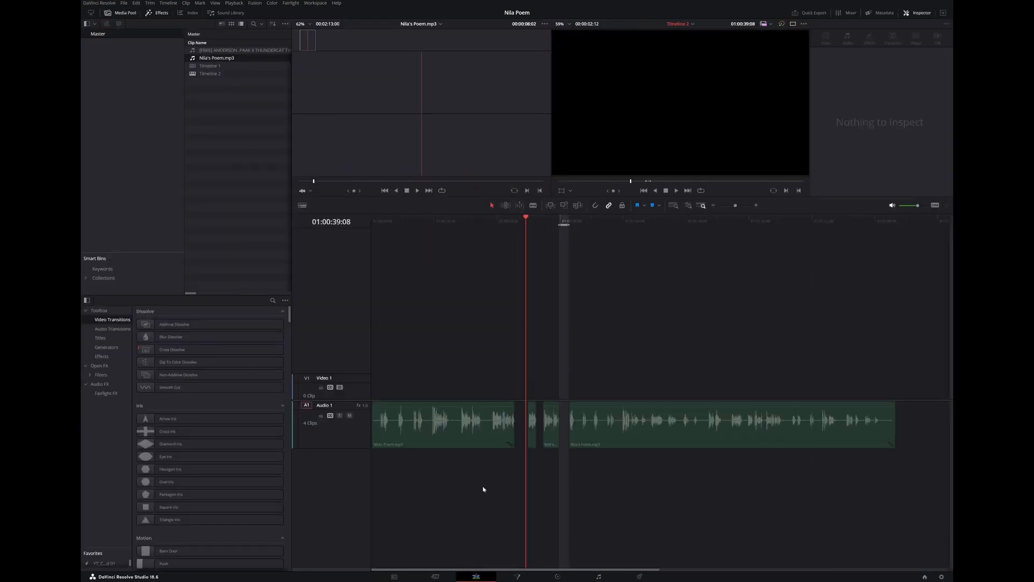
pyautogui.click(683, 25)
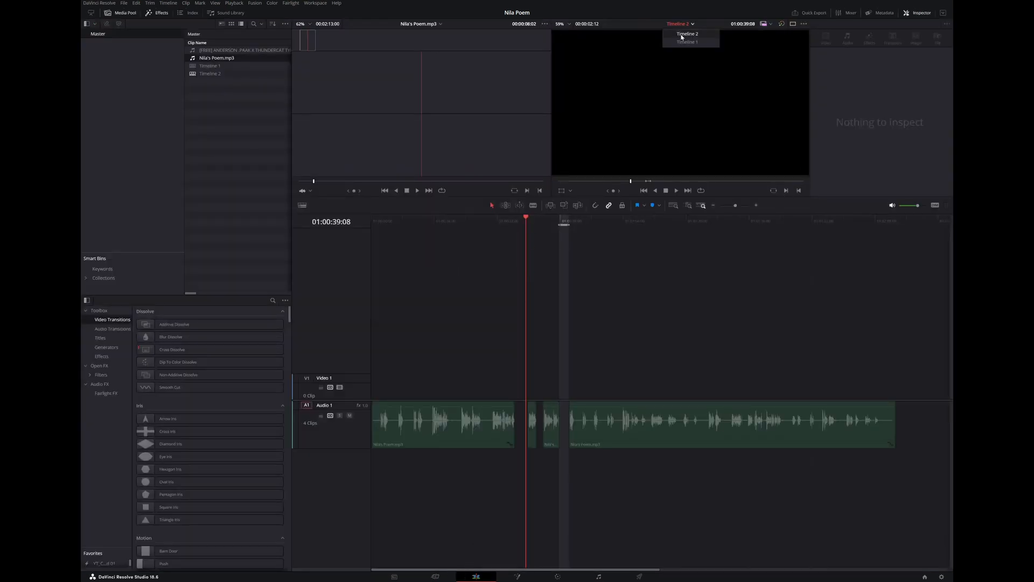
pyautogui.click(600, 312)
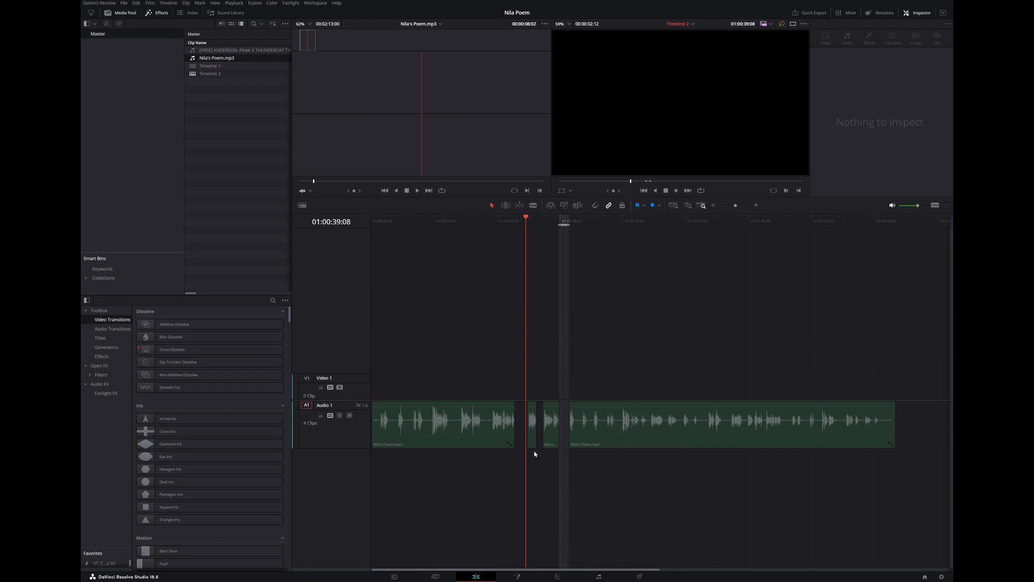
# Step: Open Timeline 1 and move the playhead to its start at 01:00:00:00
pyautogui.click(680, 23)
pyautogui.click(684, 42)
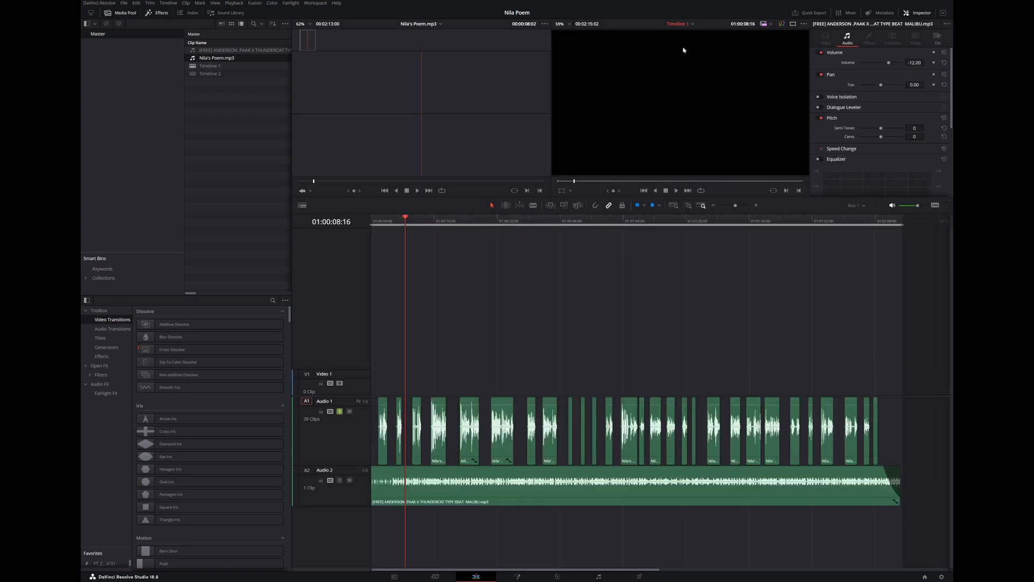
pyautogui.scroll(-4, 613, 141)
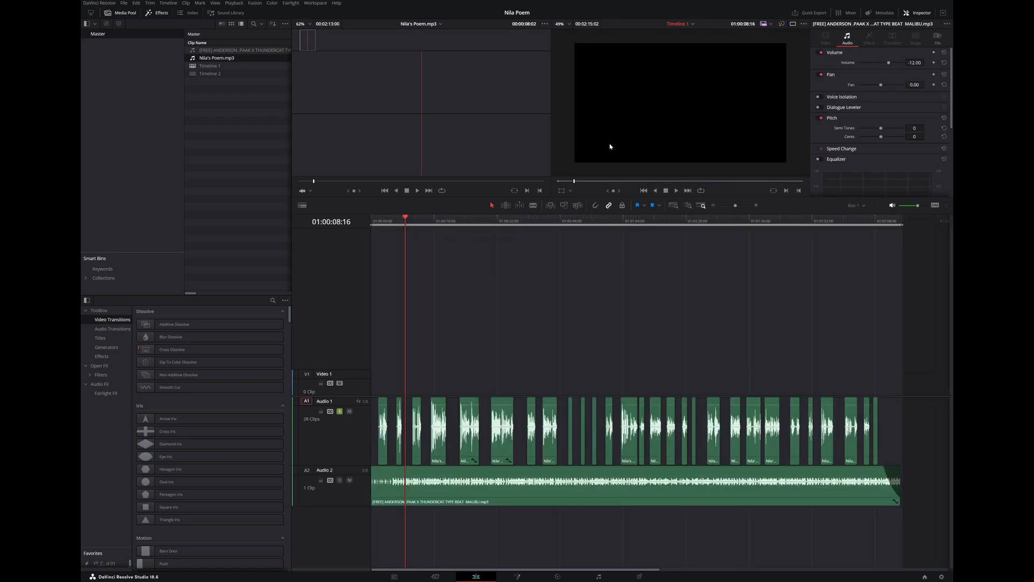
pyautogui.scroll(2, 610, 146)
pyautogui.scroll(1, 611, 157)
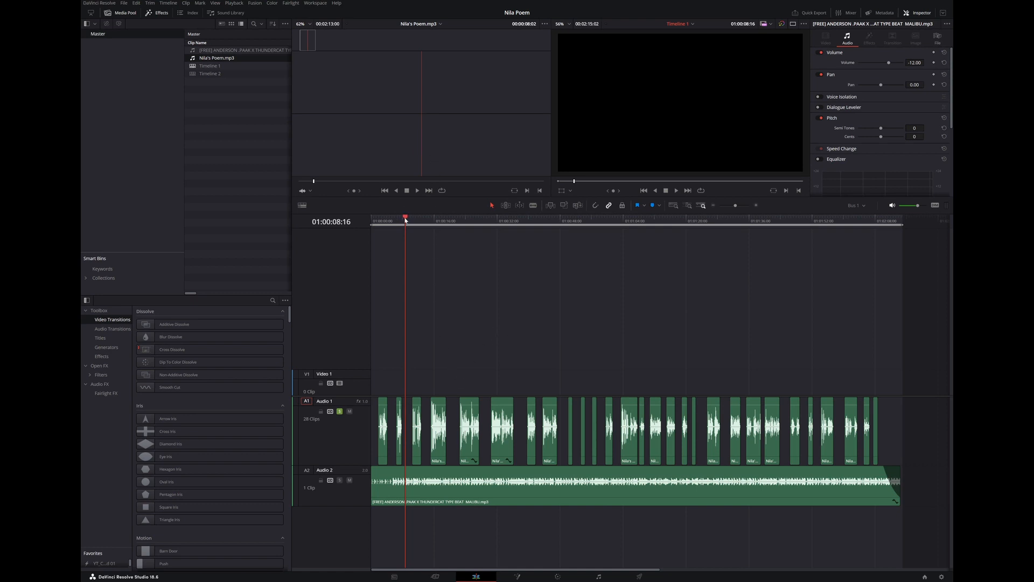
pyautogui.moveTo(405, 218); pyautogui.dragTo(356, 233)
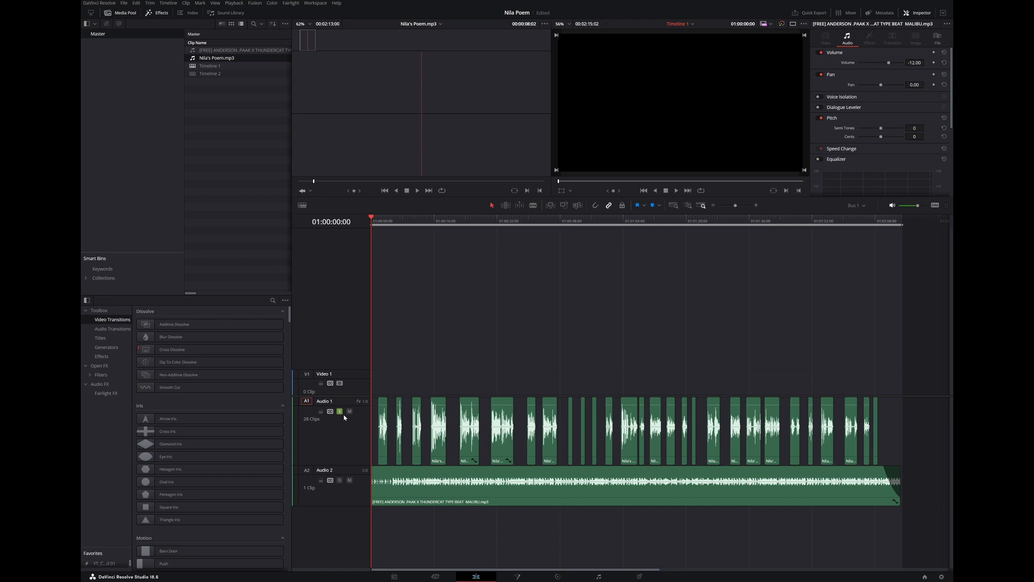
# Step: Turn off solo on Audio 1 and play the voice with the music from the timeline start to about 01:00:28:13
pyautogui.press('space')
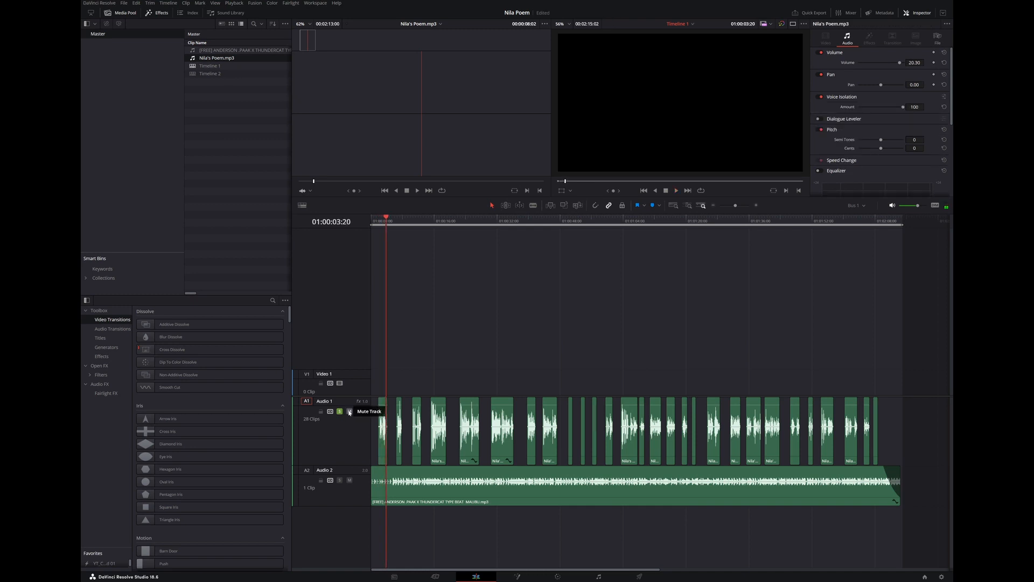
pyautogui.click(339, 412)
pyautogui.hscroll(-1, 352, 408)
pyautogui.moveTo(387, 222); pyautogui.dragTo(350, 235)
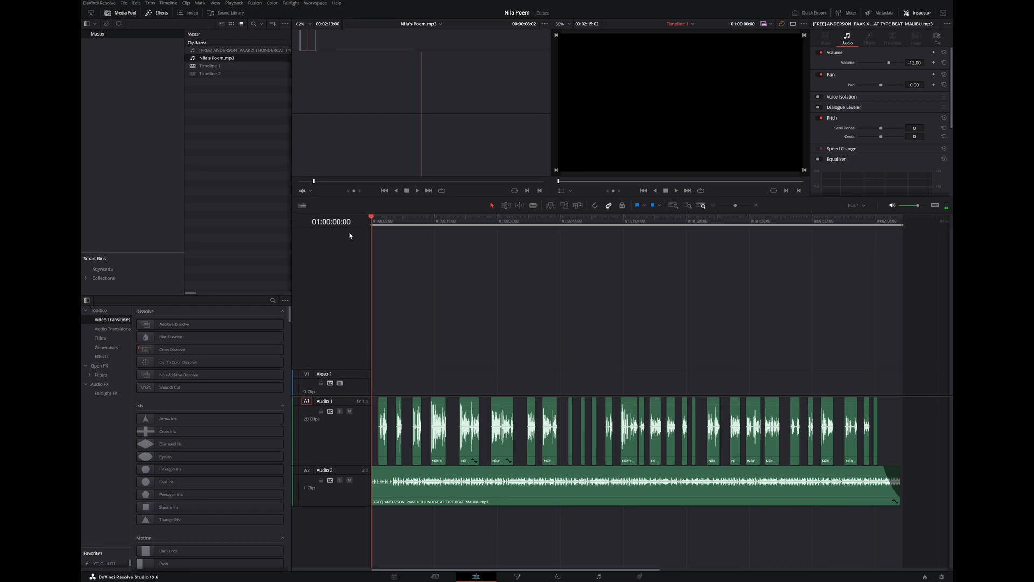
pyautogui.press('space')
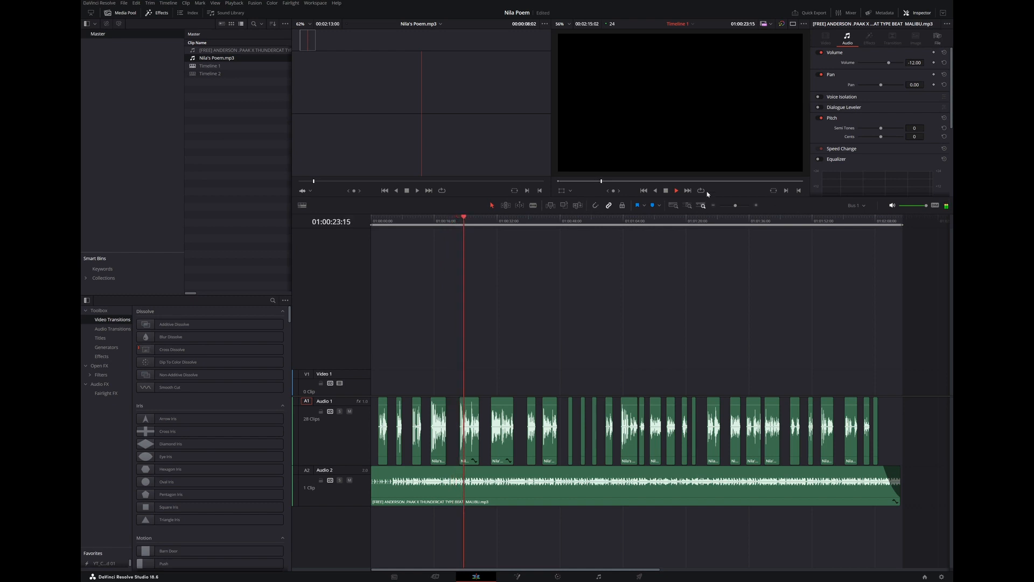
pyautogui.click(667, 191)
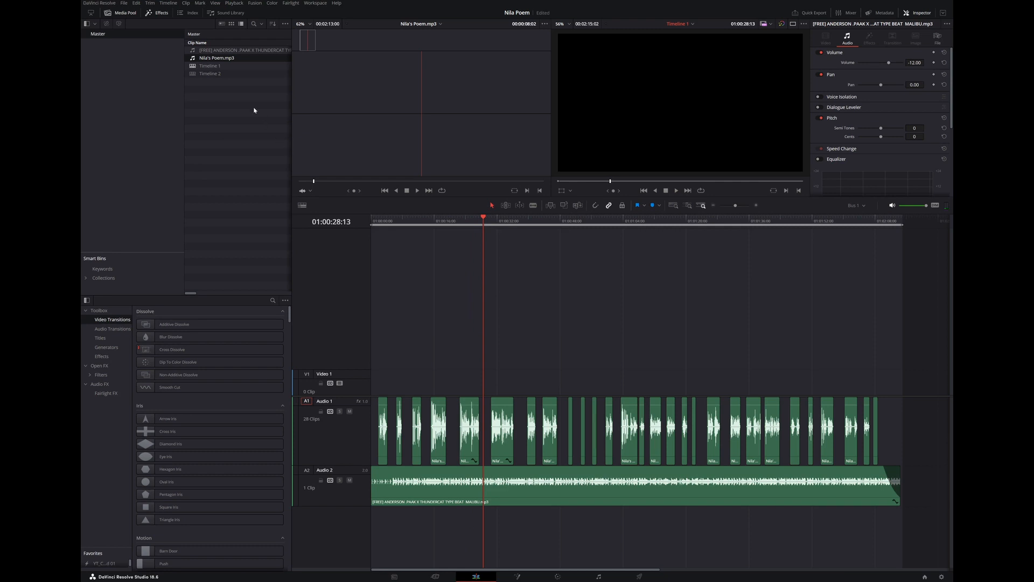
# Step: Load the raw Nila's Poem.mp3 clip in the source viewer and listen to a few seconds of it
pyautogui.click(197, 58)
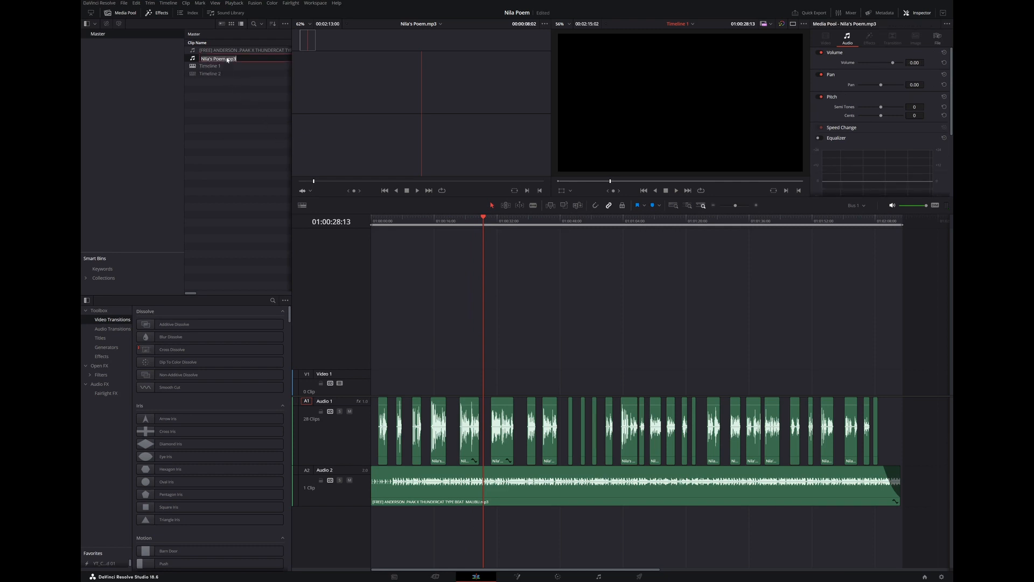
pyautogui.doubleClick(198, 58)
pyautogui.click(418, 191)
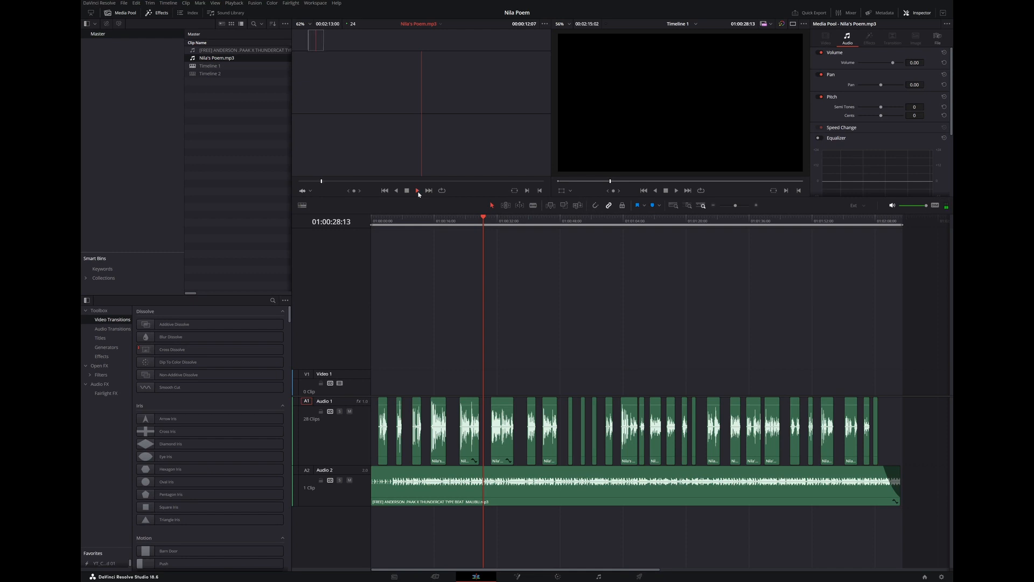
pyautogui.click(408, 191)
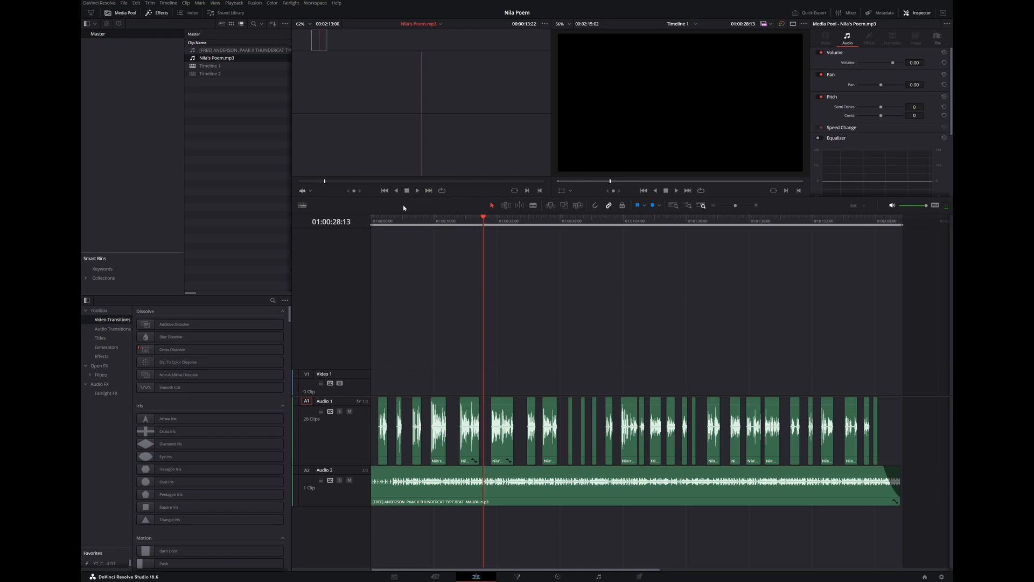